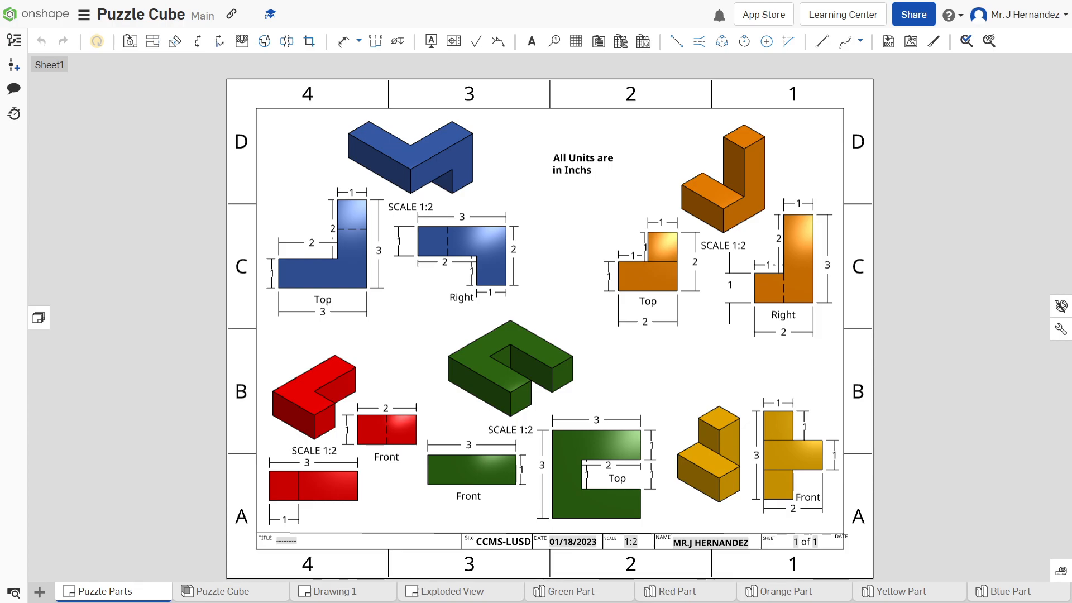
Create a new drawing and insert a front view of the Blue Part at 1:2 scale in the sheet's upper-left area
click(44, 593)
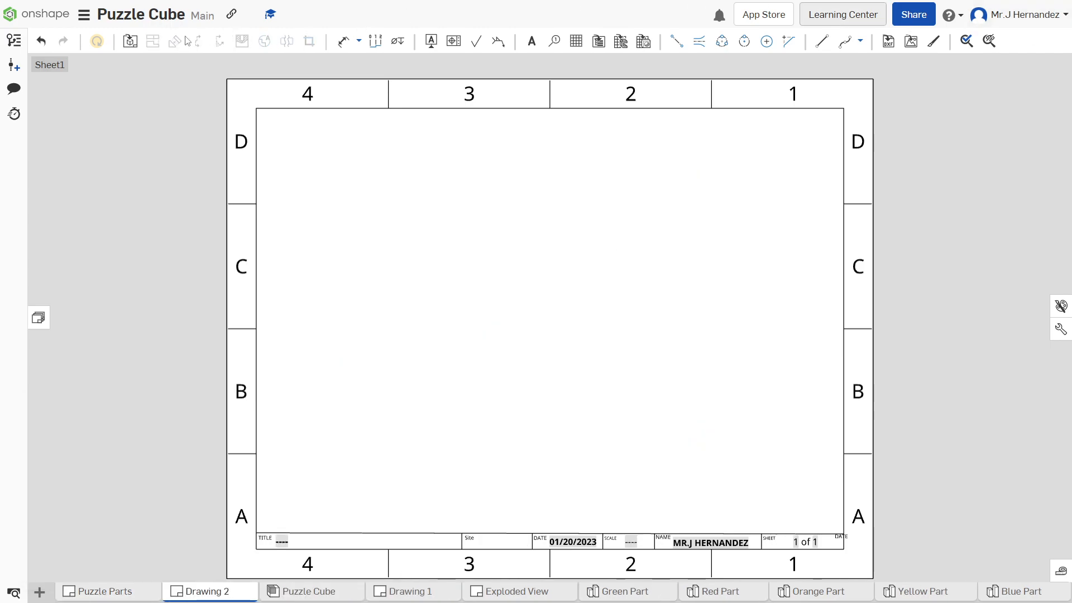
click(125, 44)
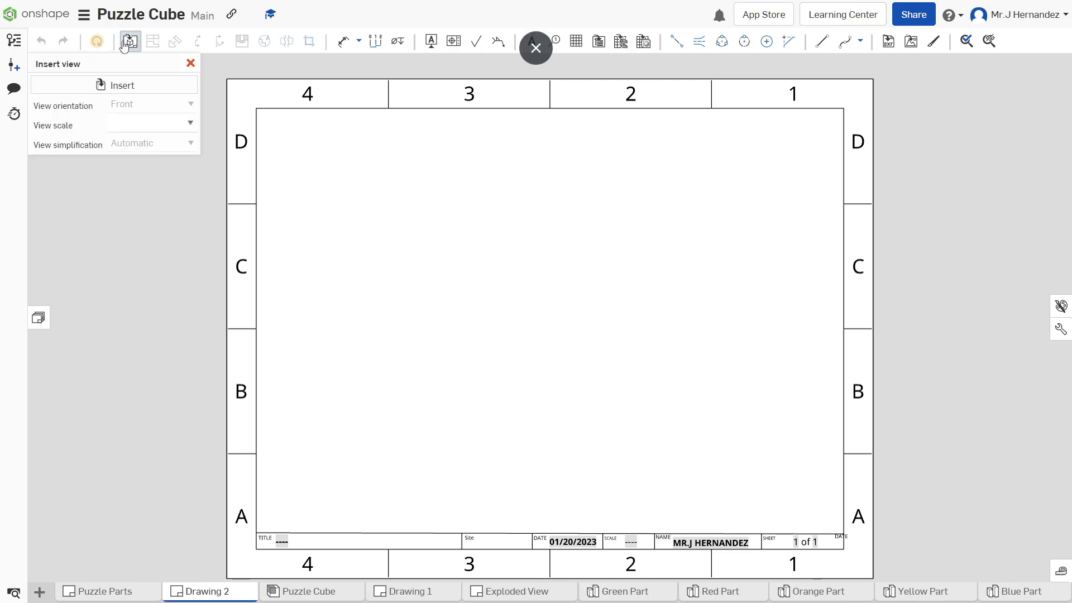
click(111, 88)
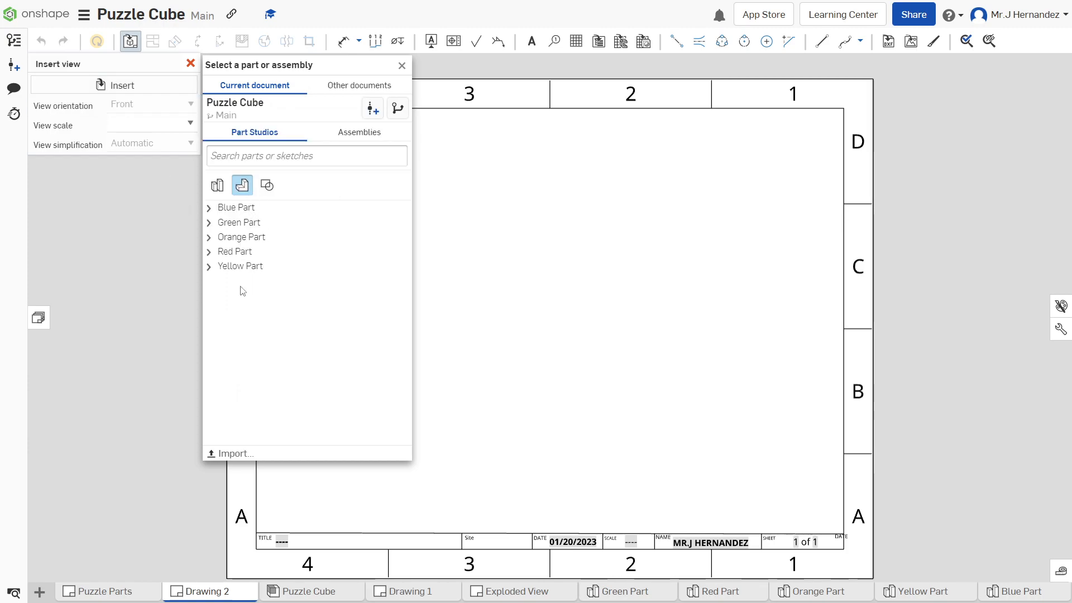
click(209, 210)
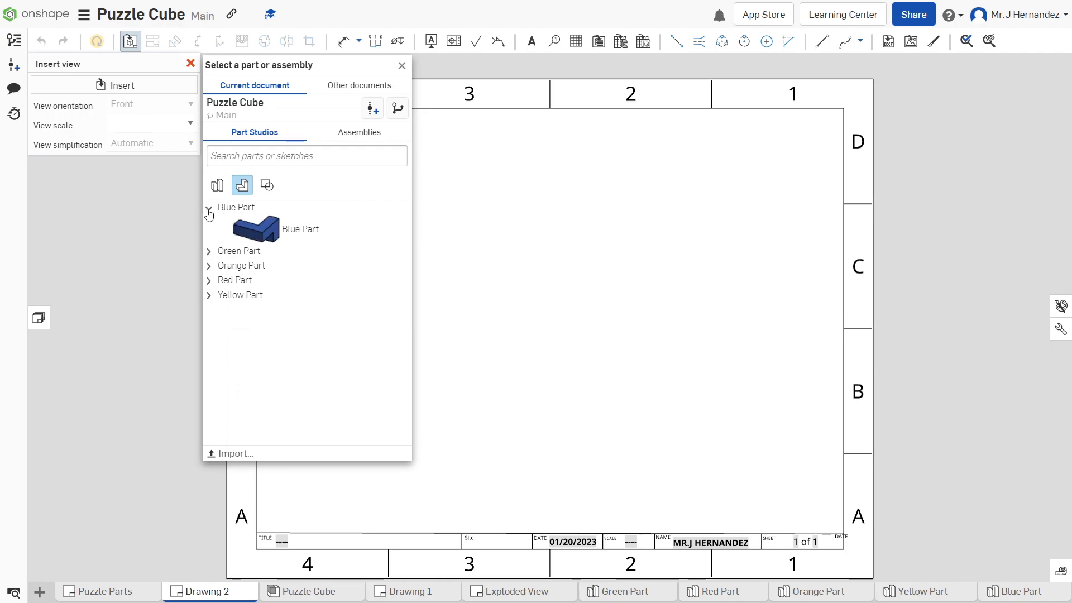
click(270, 237)
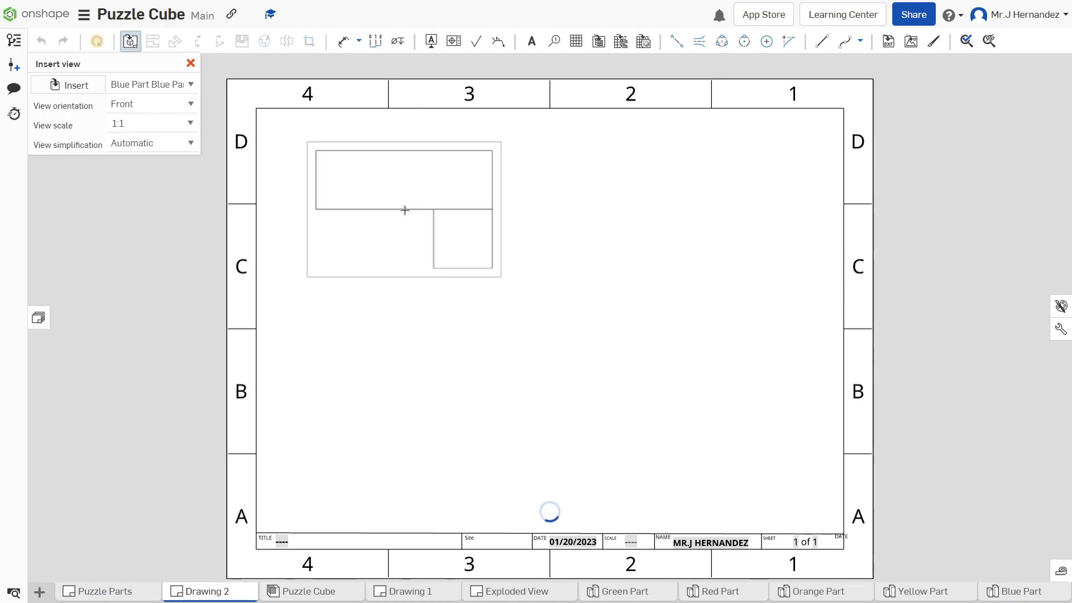
click(188, 123)
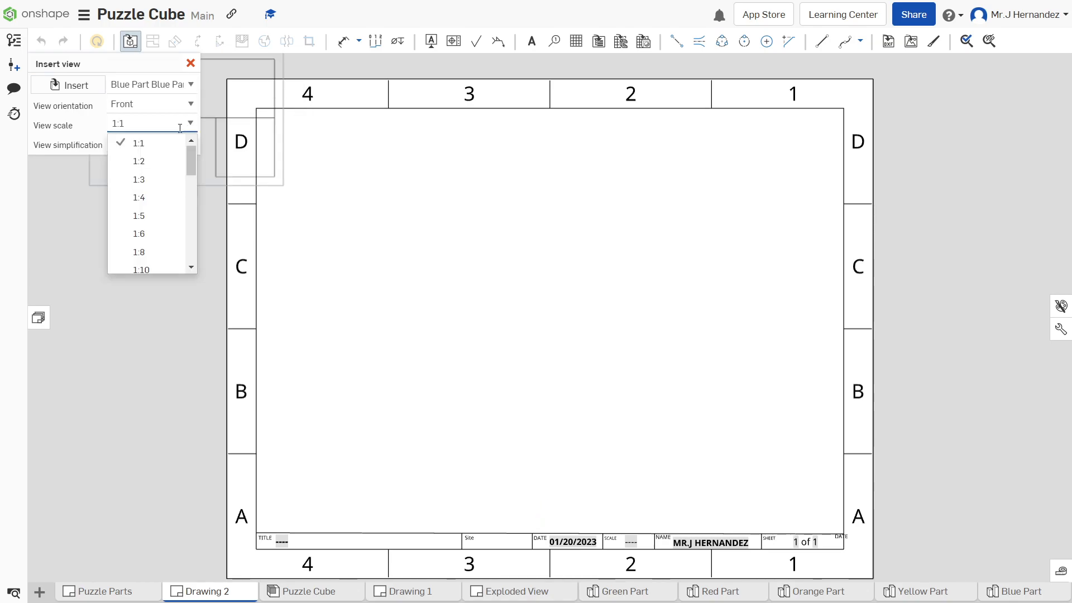
click(148, 162)
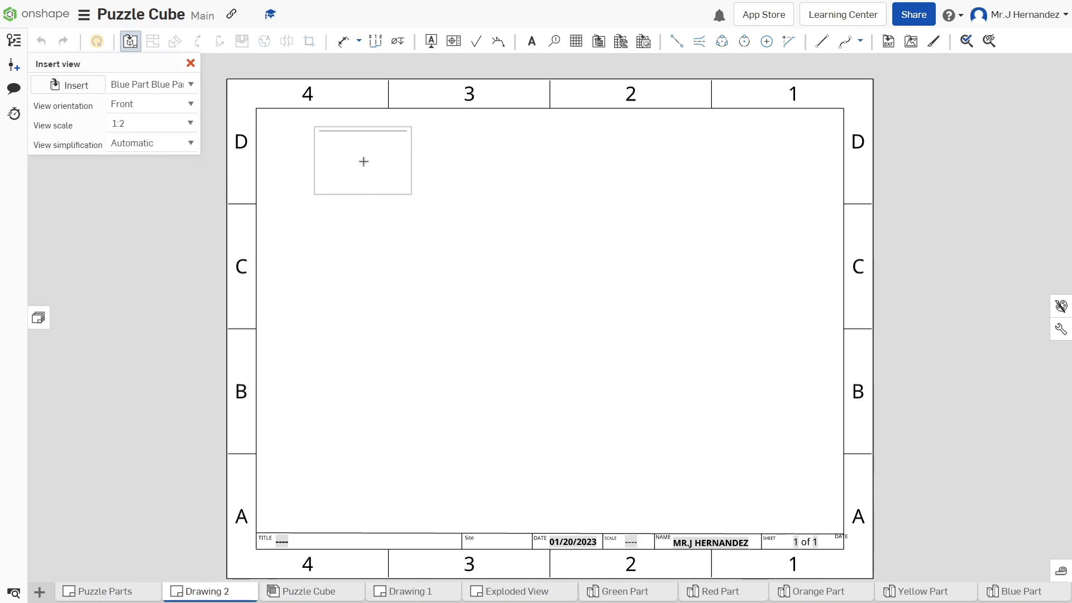
click(363, 161)
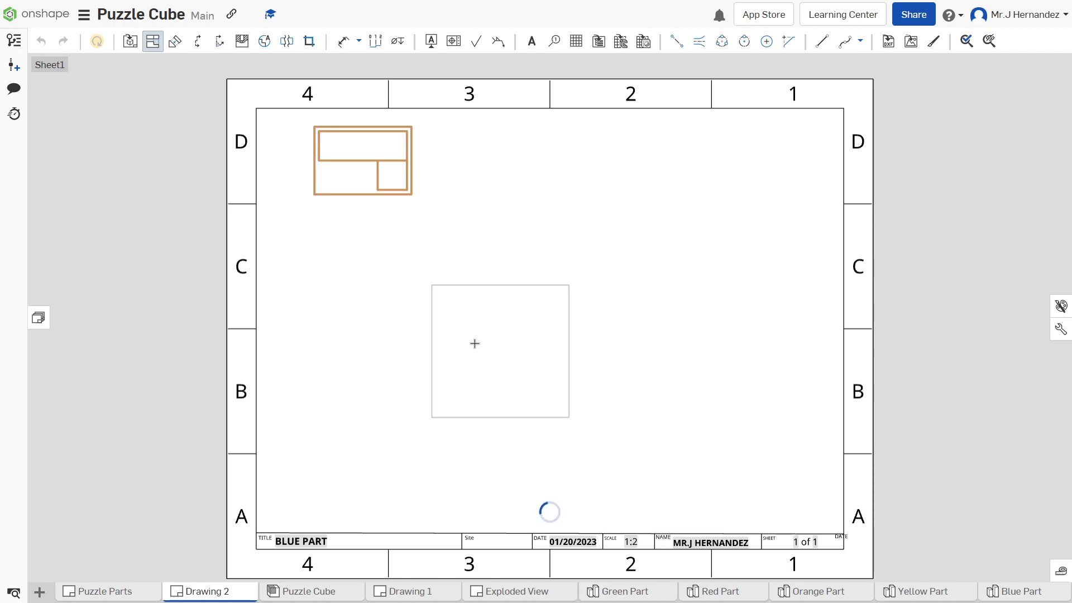
key(Escape)
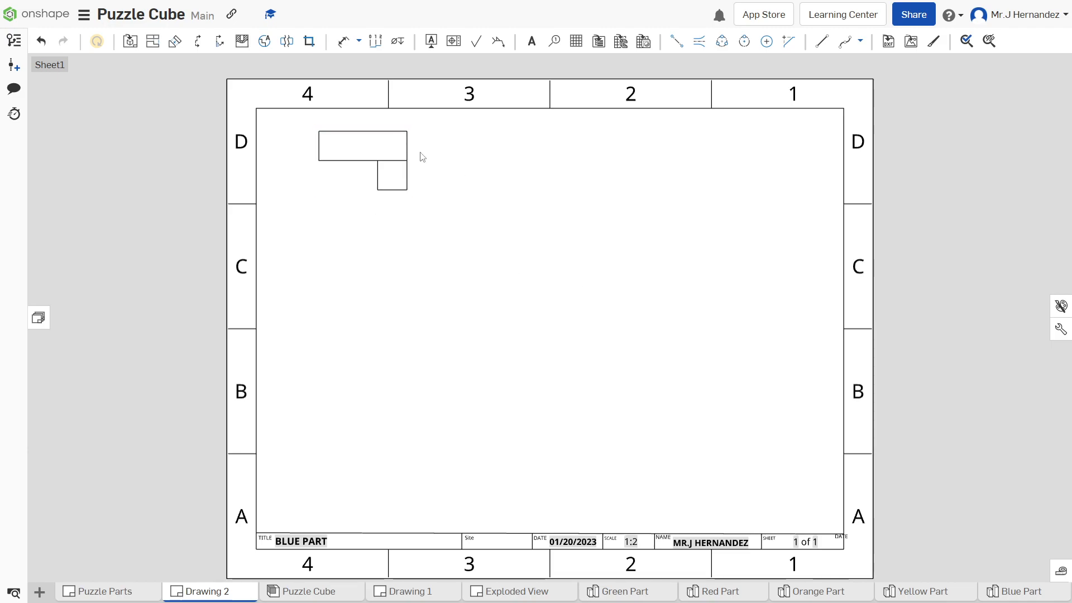
Display the Blue Part's front view as shaded
right_click(380, 154)
mouse_move(394, 140)
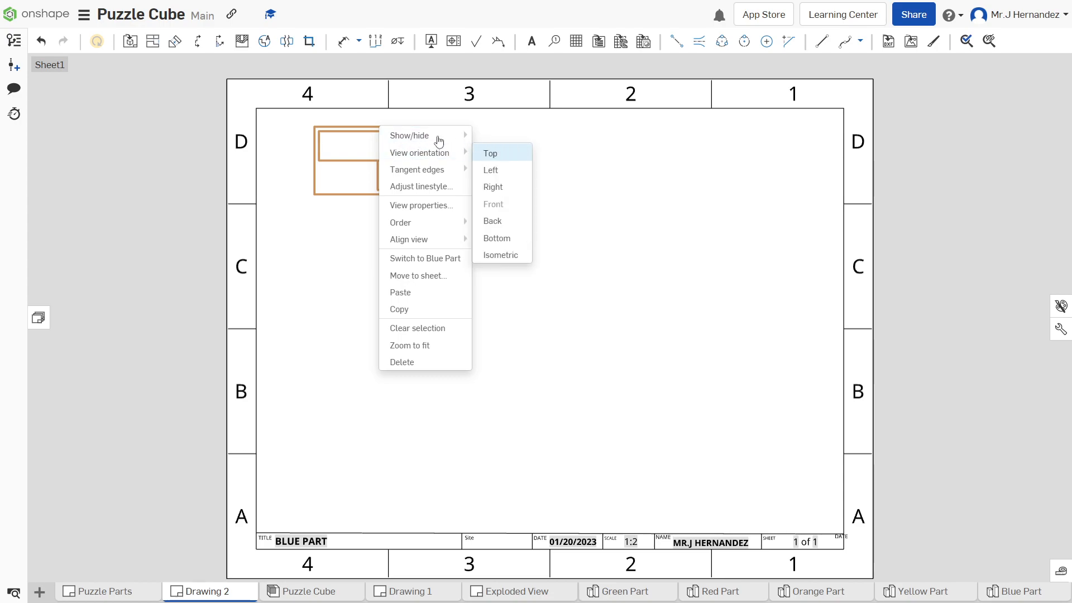
click(514, 151)
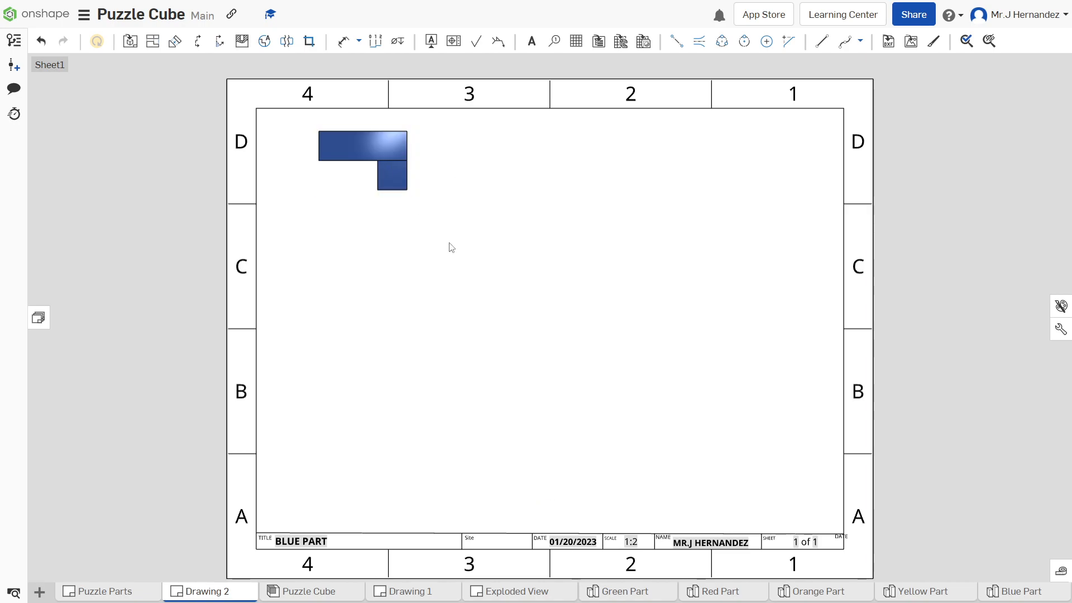
Change the shaded Blue Part view's orientation to Isometric
double_click(394, 150)
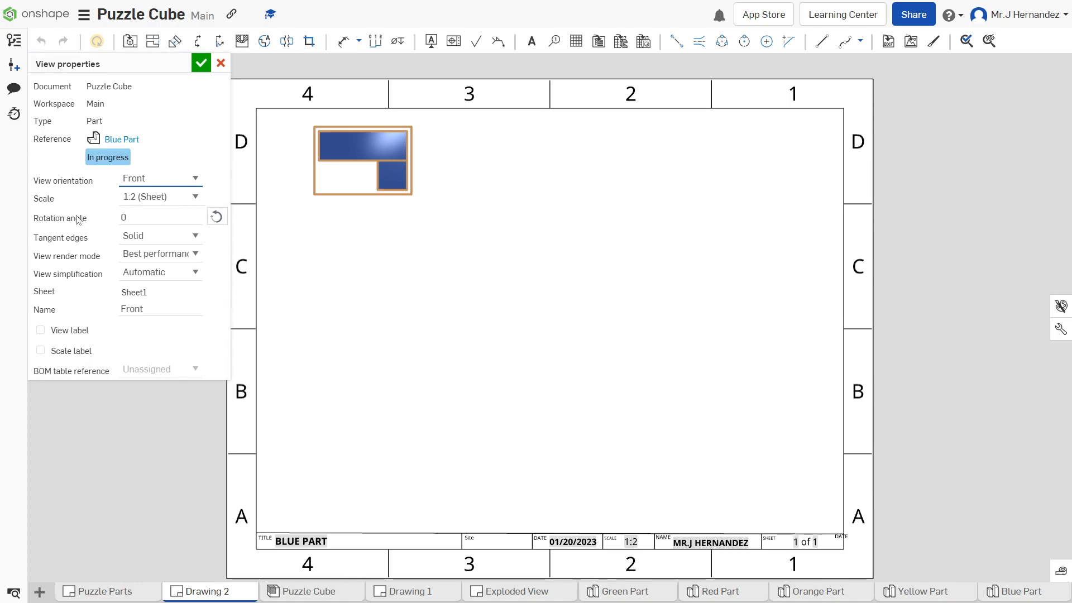
click(185, 186)
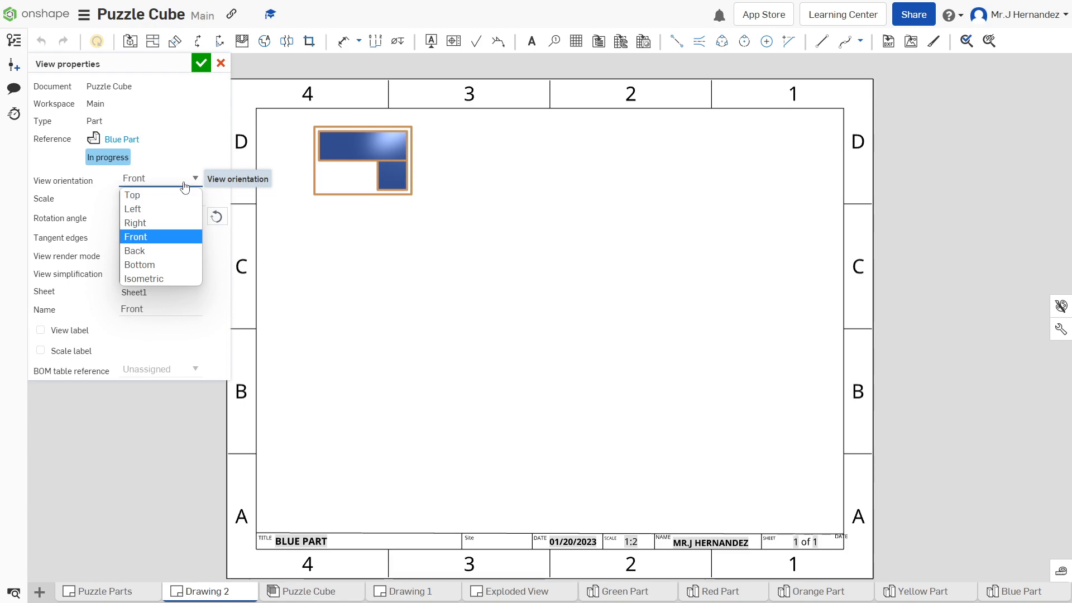
click(148, 279)
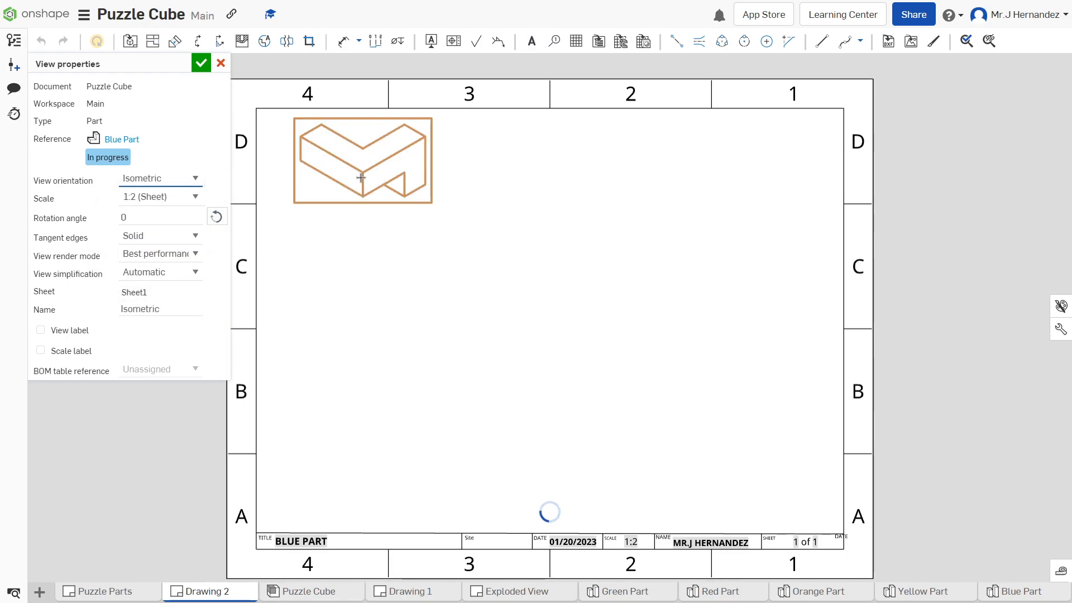
click(206, 65)
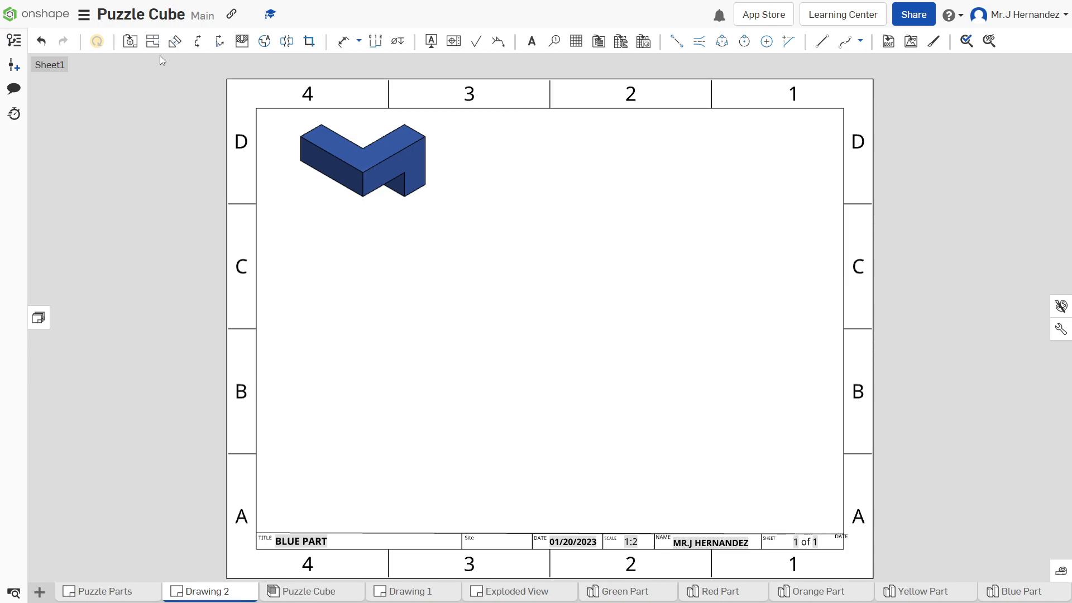
Project two views from the isometric Blue Part view, one directly below it and one to its right
click(334, 139)
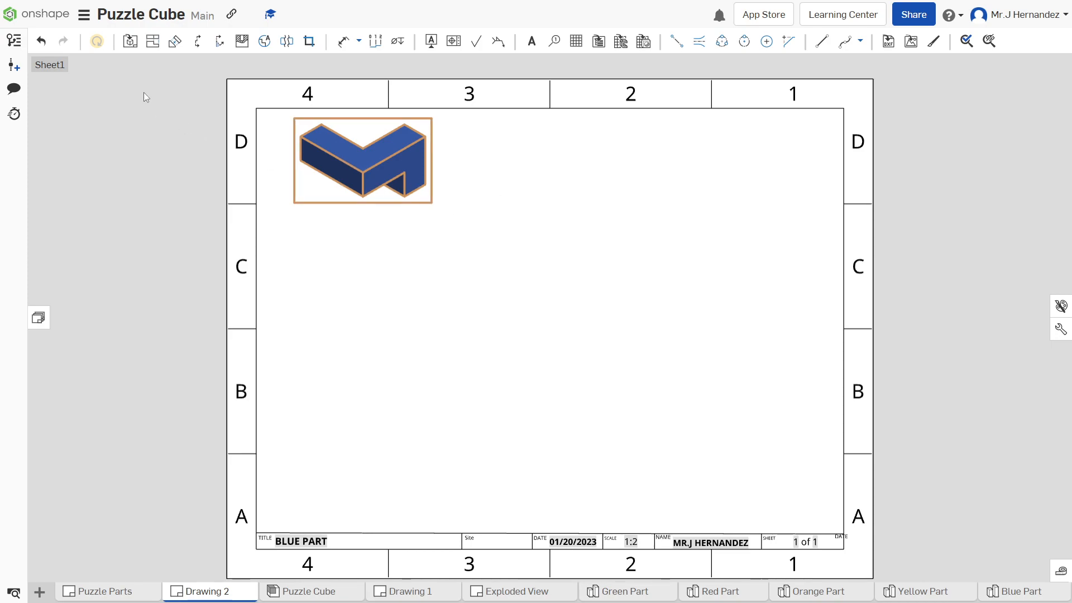
click(152, 42)
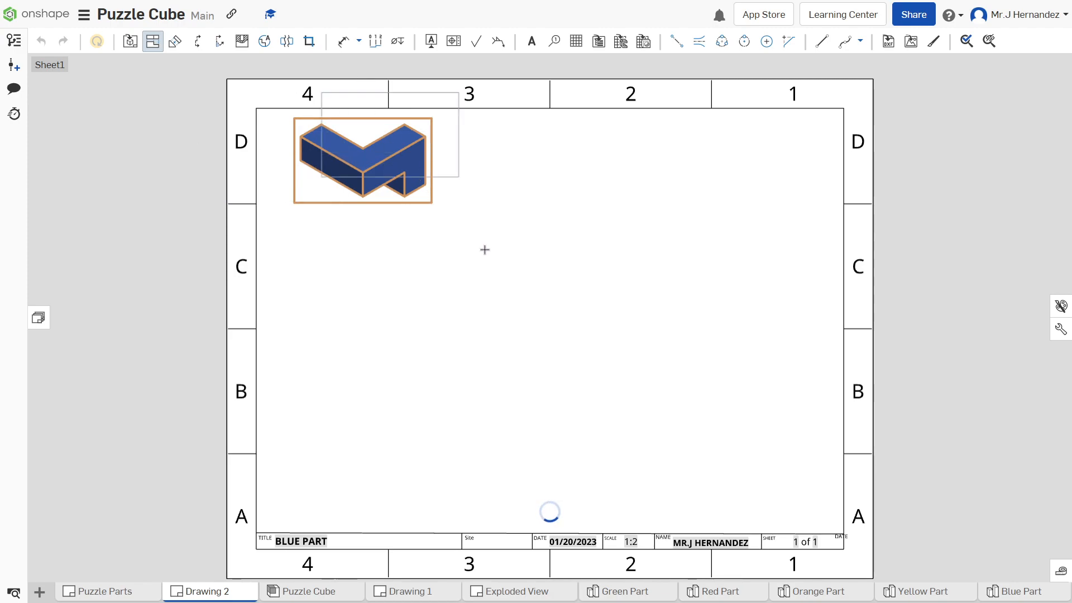
click(511, 259)
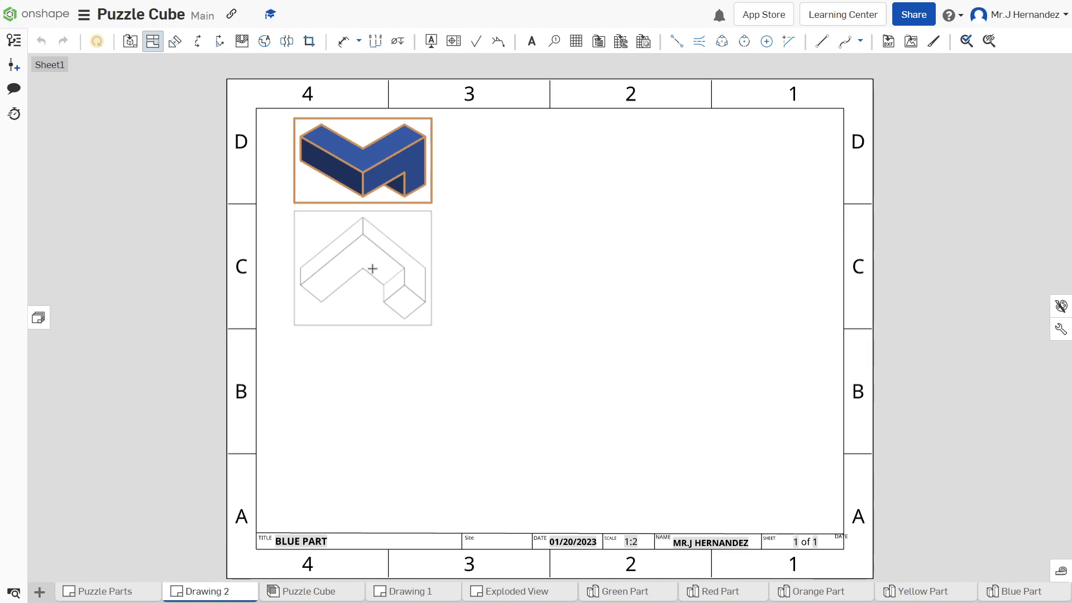
click(372, 268)
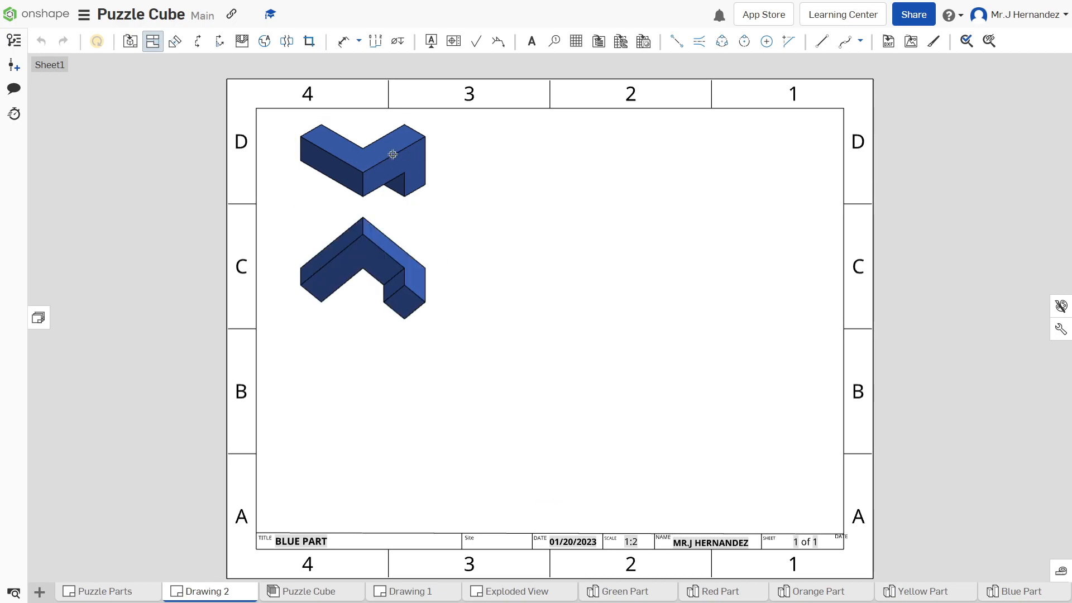
click(360, 139)
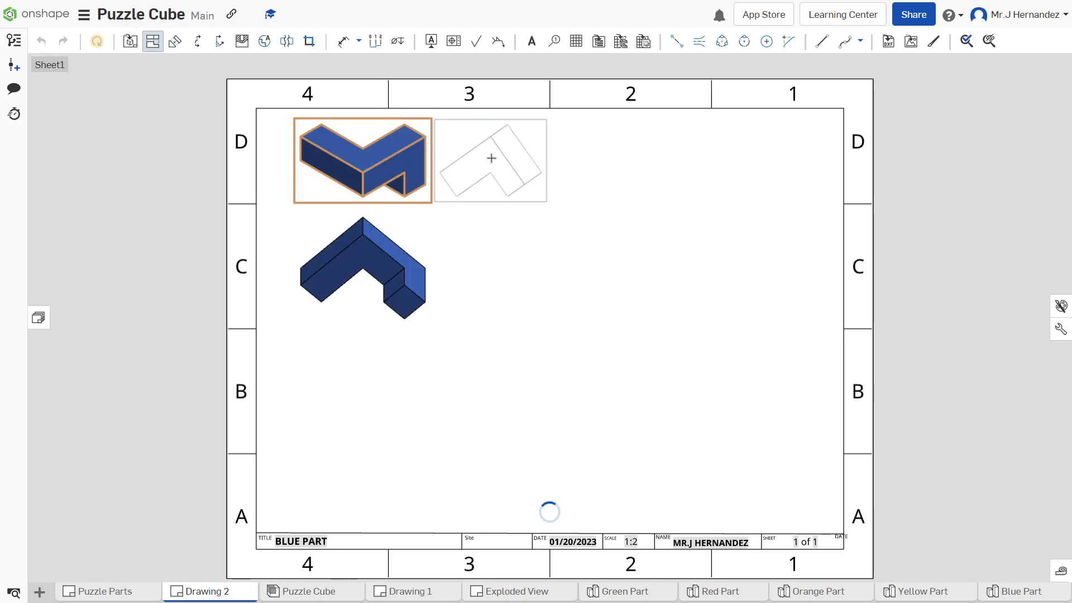
click(495, 159)
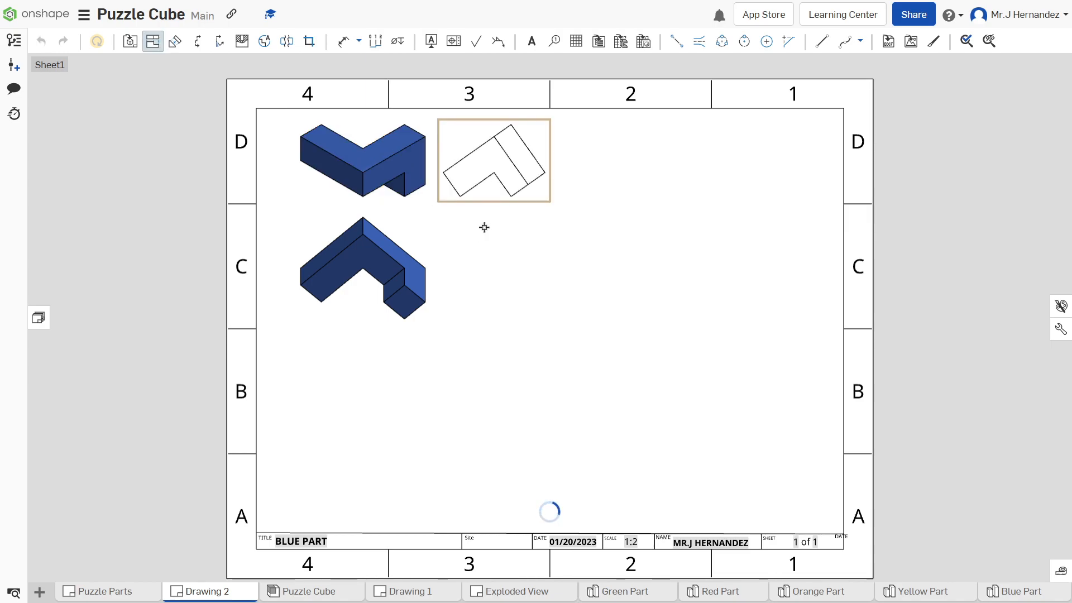
click(151, 43)
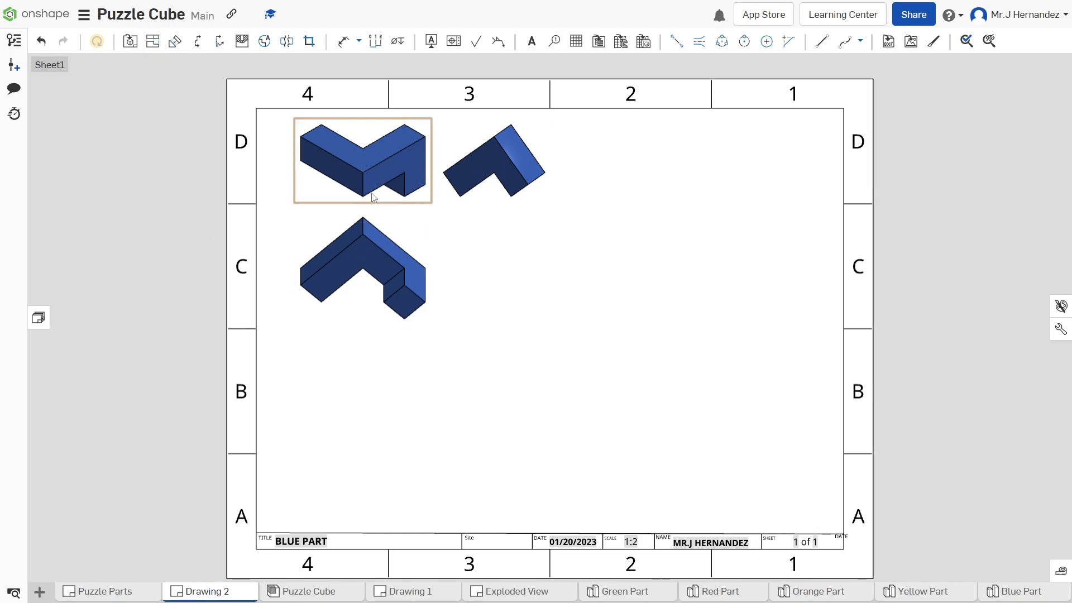
double_click(358, 168)
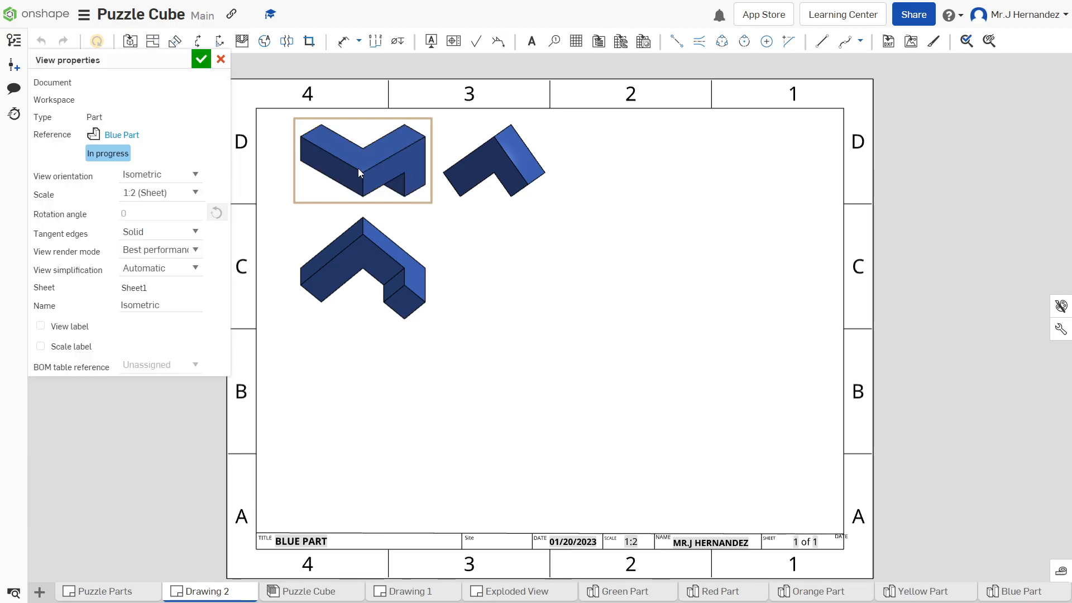
click(191, 184)
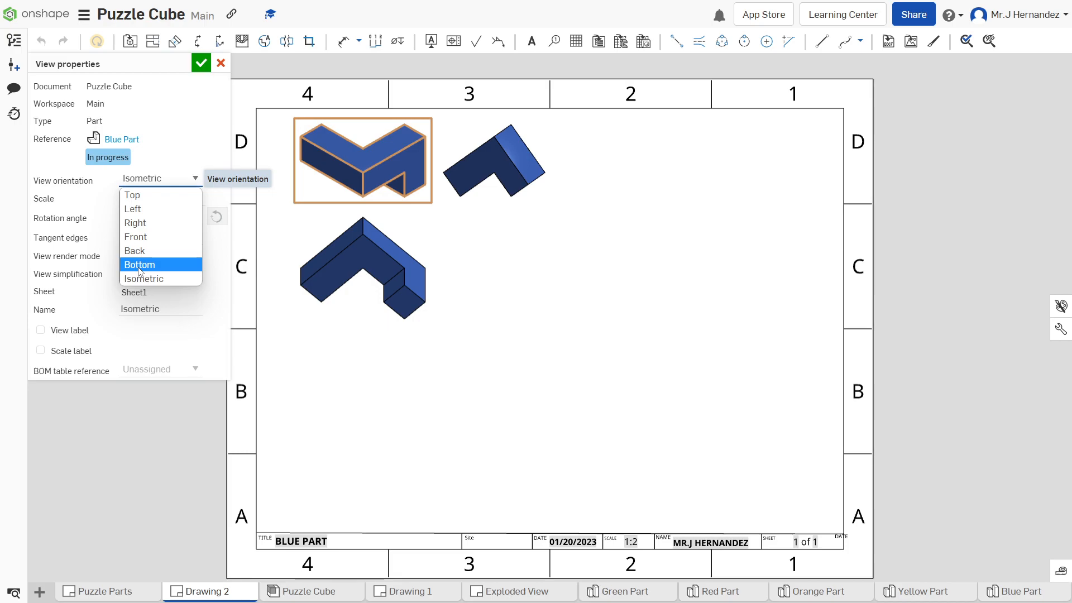
click(149, 239)
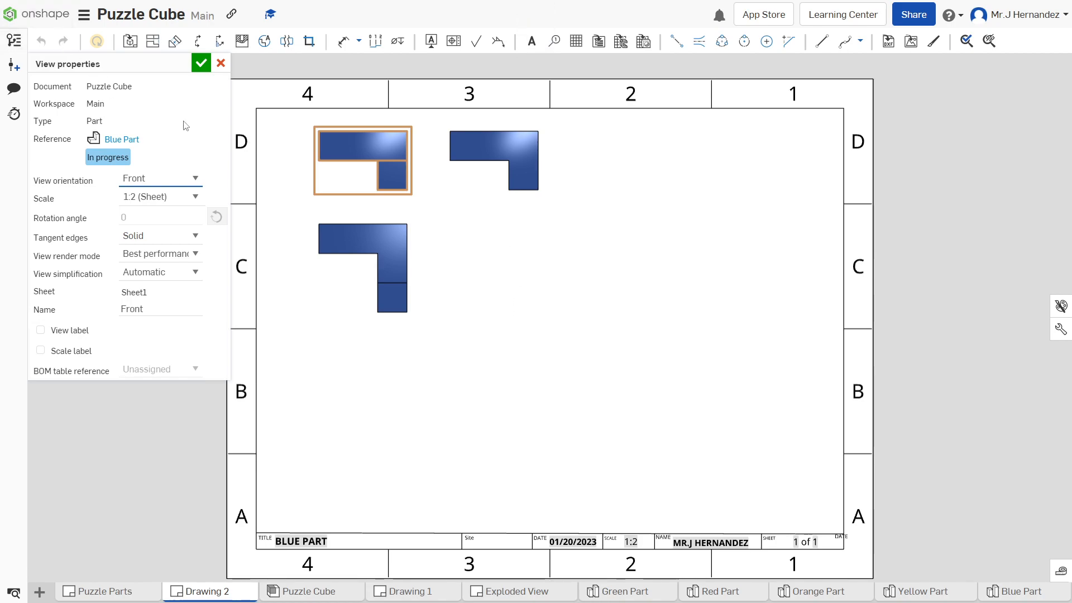
click(74, 332)
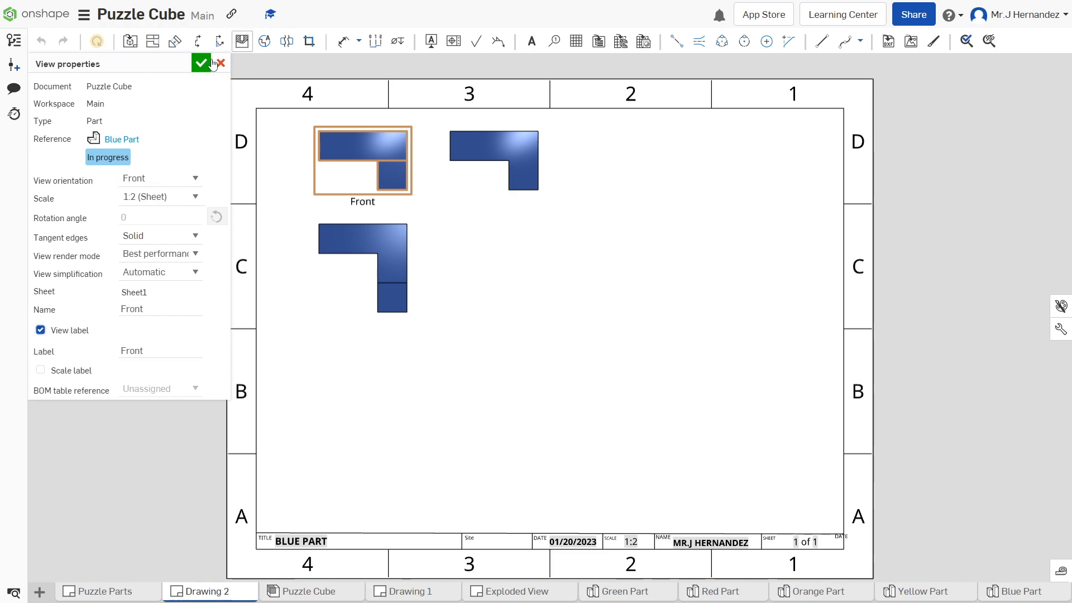
key(Escape)
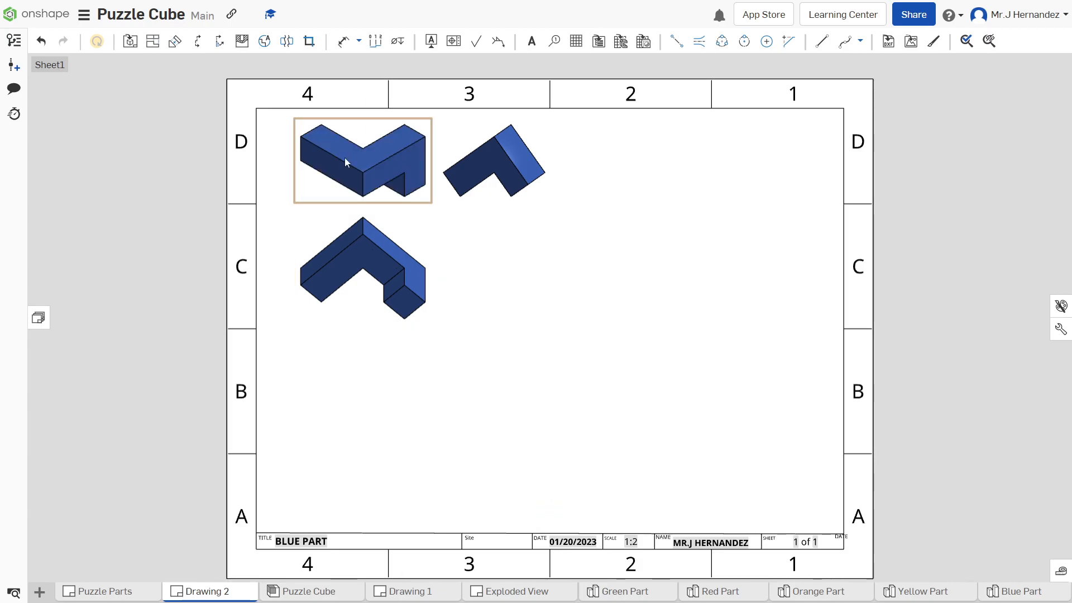
Set the parent Blue Part view's orientation to Front and turn on its view label
double_click(347, 160)
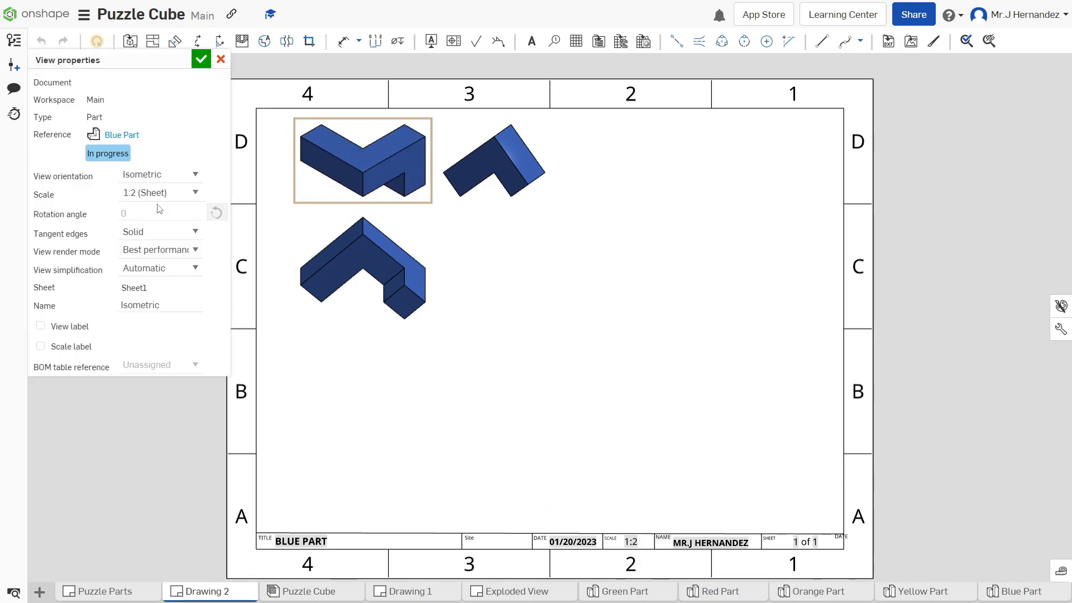
click(173, 179)
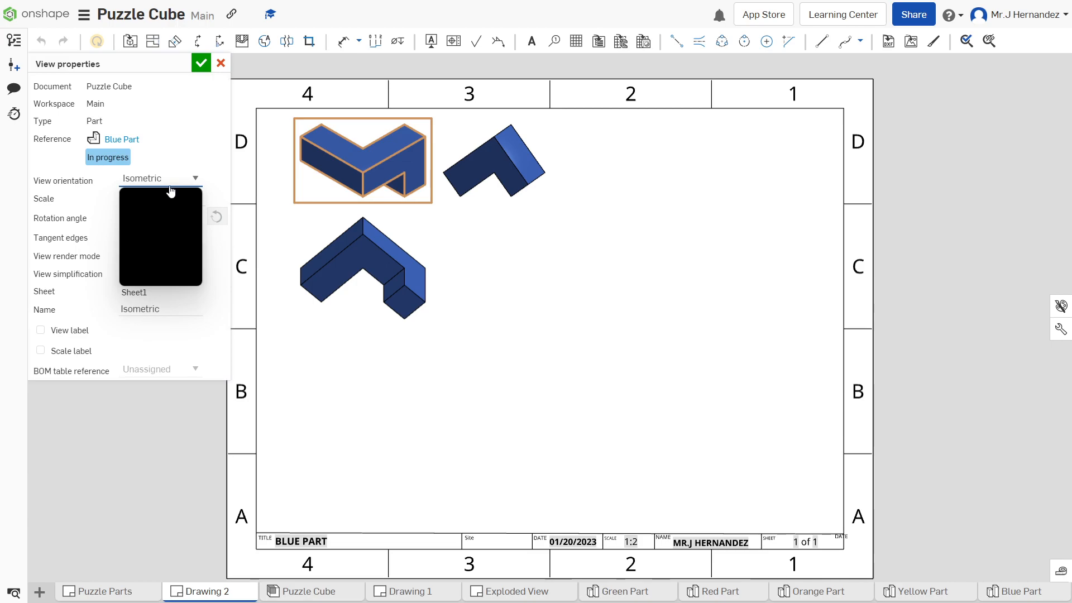
click(147, 237)
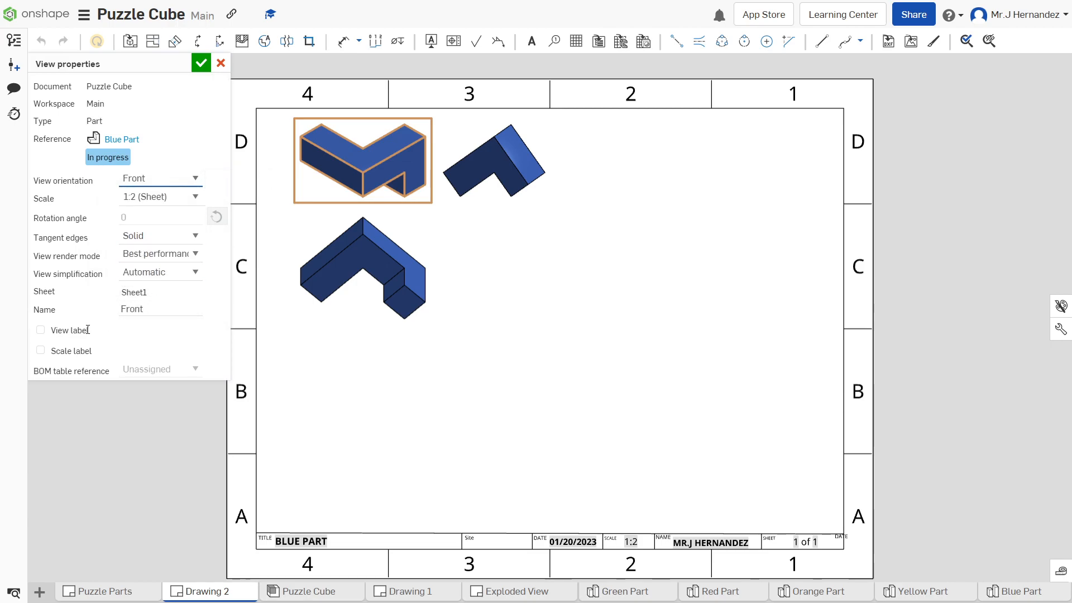
click(40, 330)
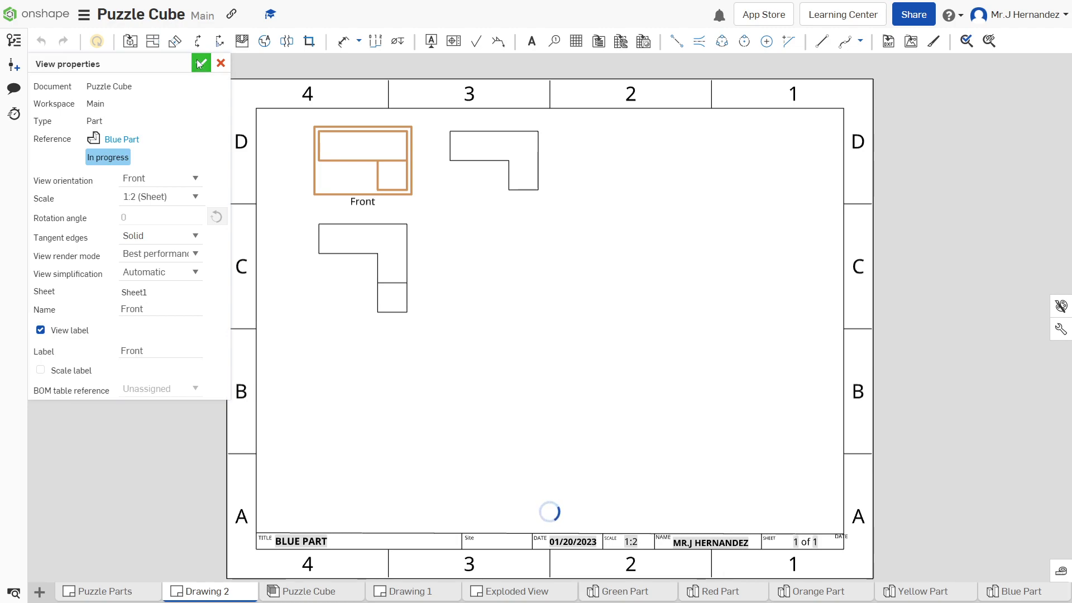
click(200, 63)
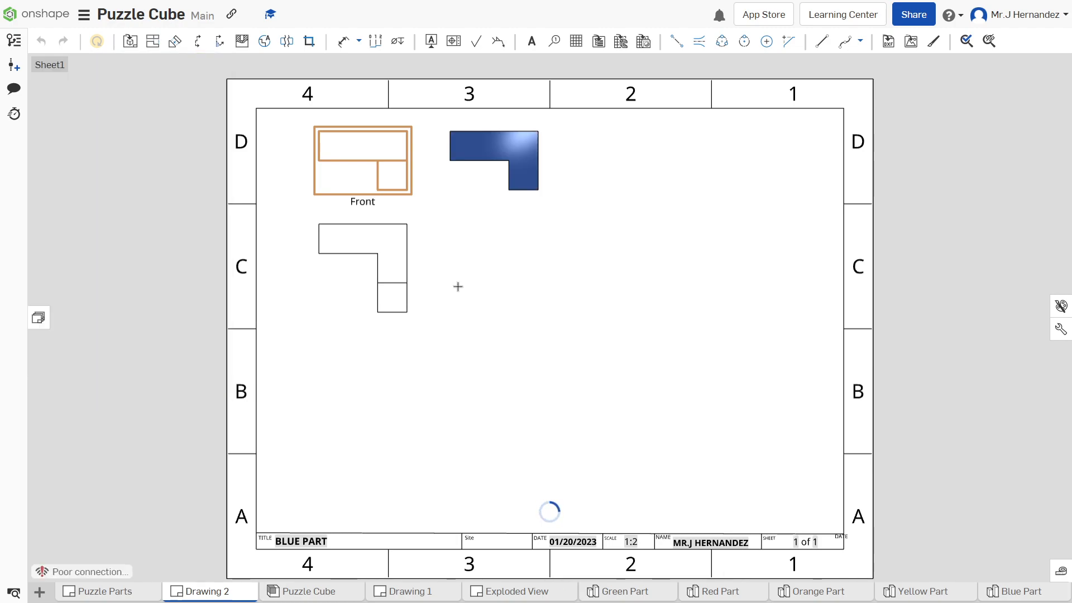
Turn on the view label for the projected view below the front view
double_click(341, 242)
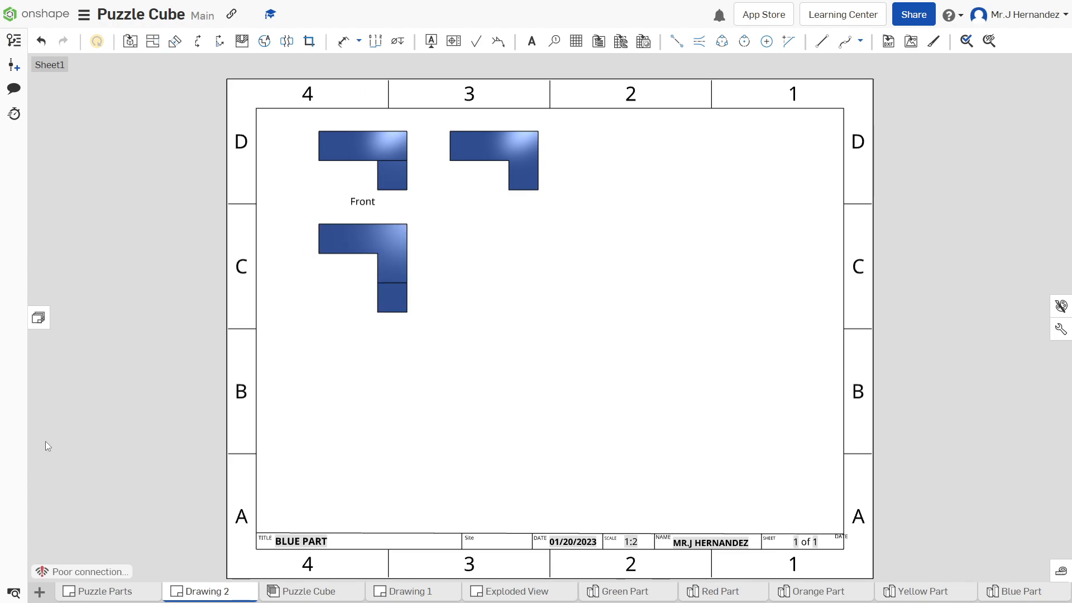
click(40, 349)
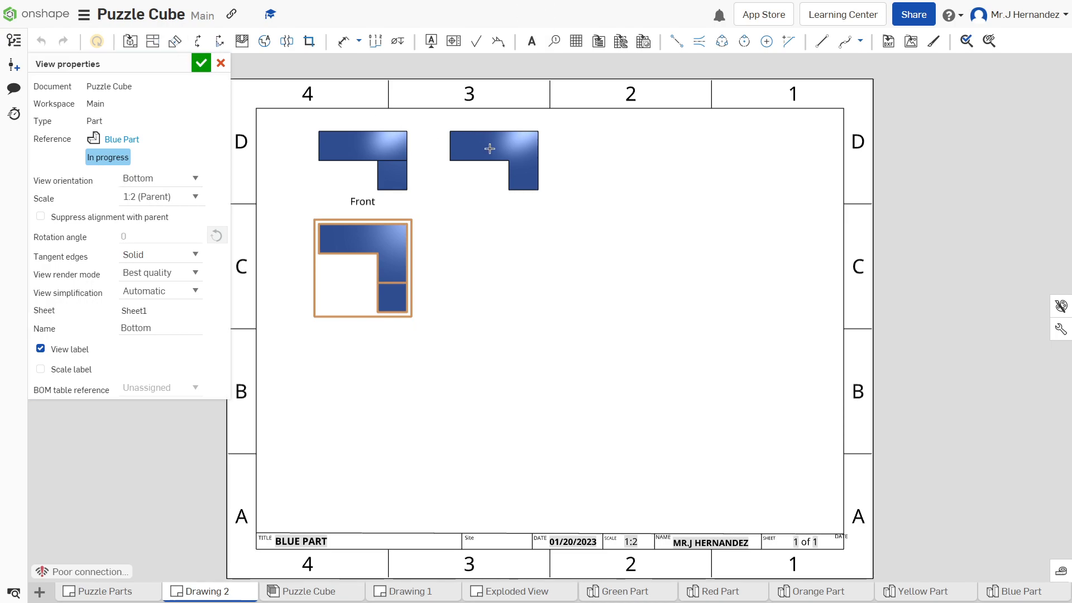
click(201, 64)
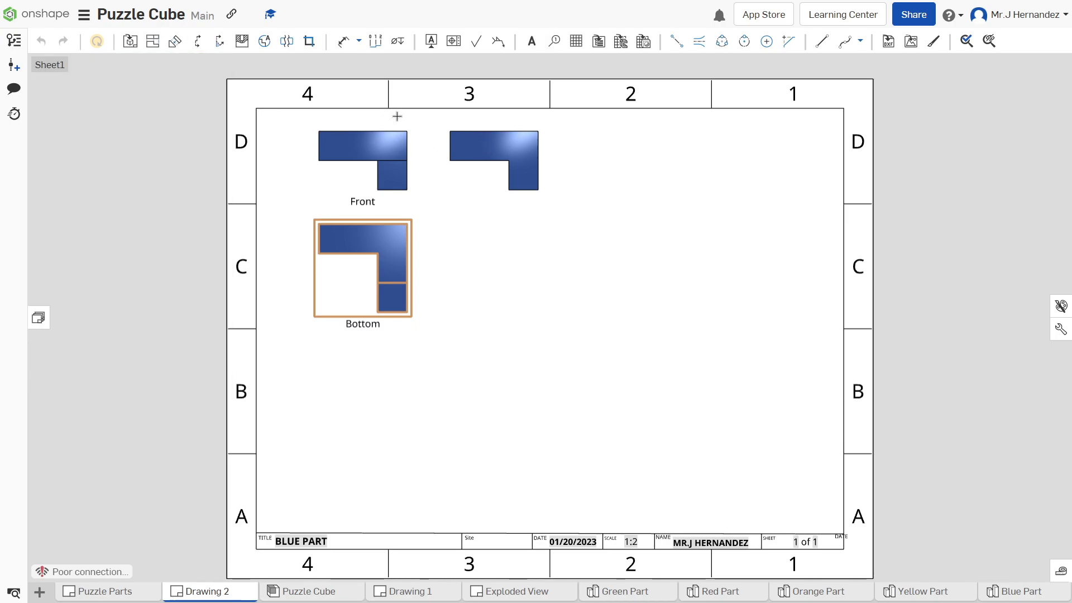
Turn on the view label for the projected Right view
double_click(494, 158)
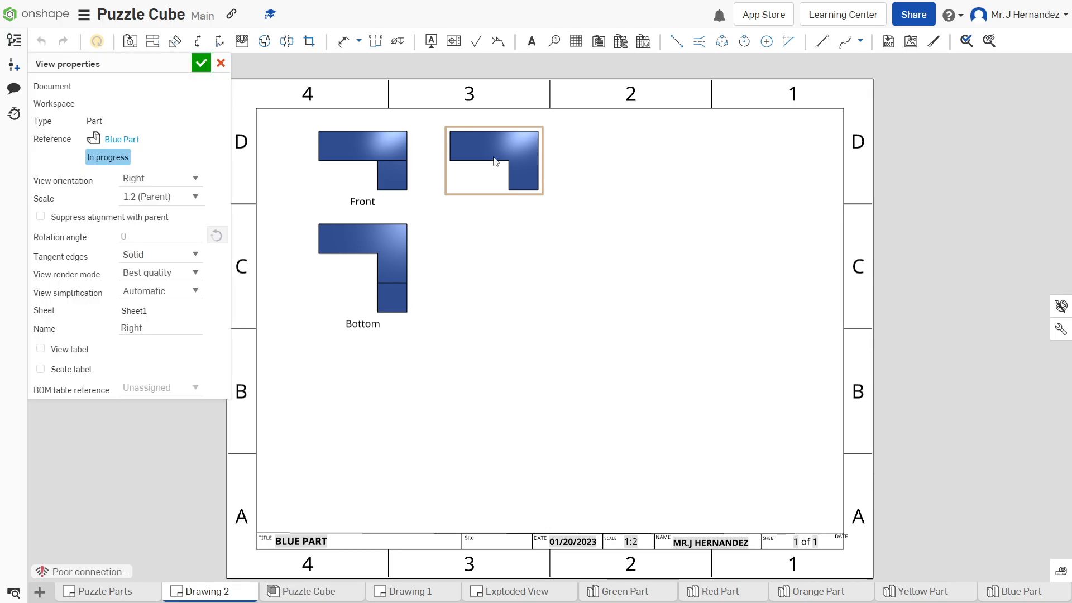
click(60, 350)
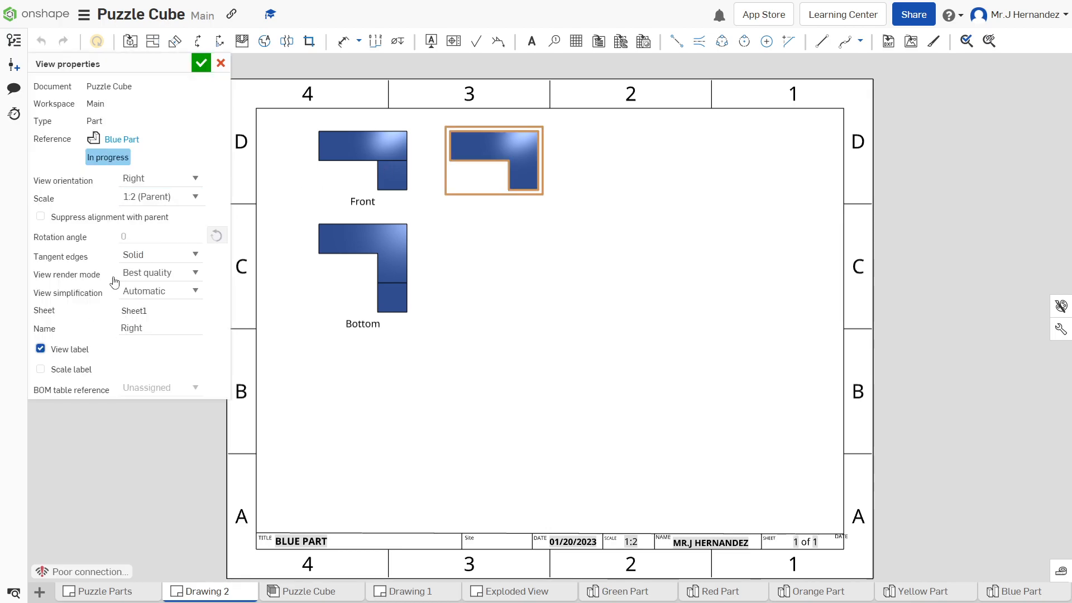
click(202, 63)
Rearrange the three views so Front sits in the sheet's upper-left corner, with Bottom close beneath it and Right close beside it
drag(326, 153, 282, 147)
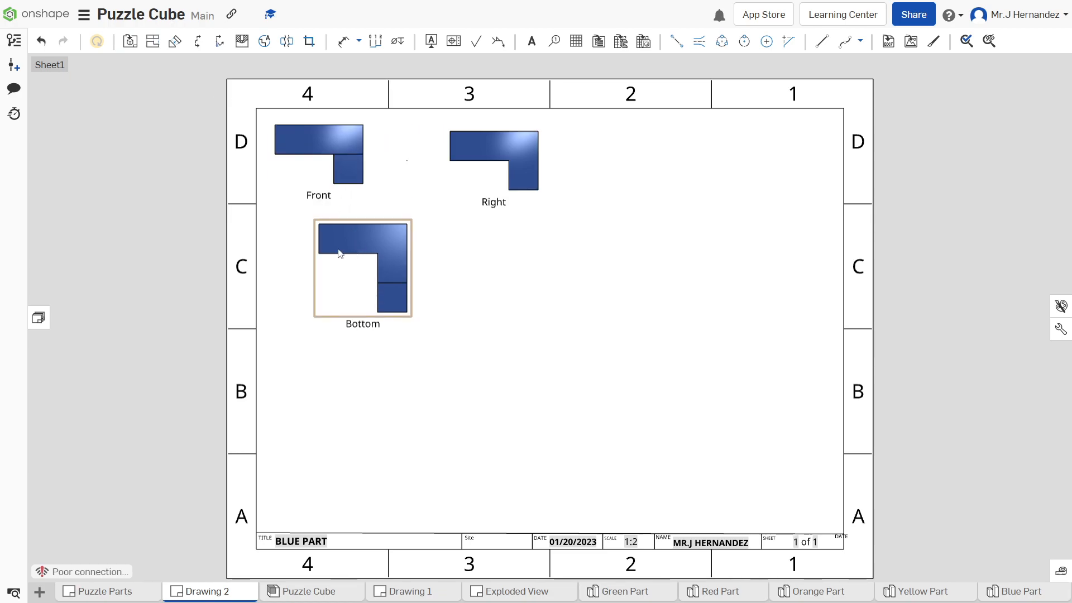
drag(354, 245, 360, 244)
drag(491, 157, 458, 166)
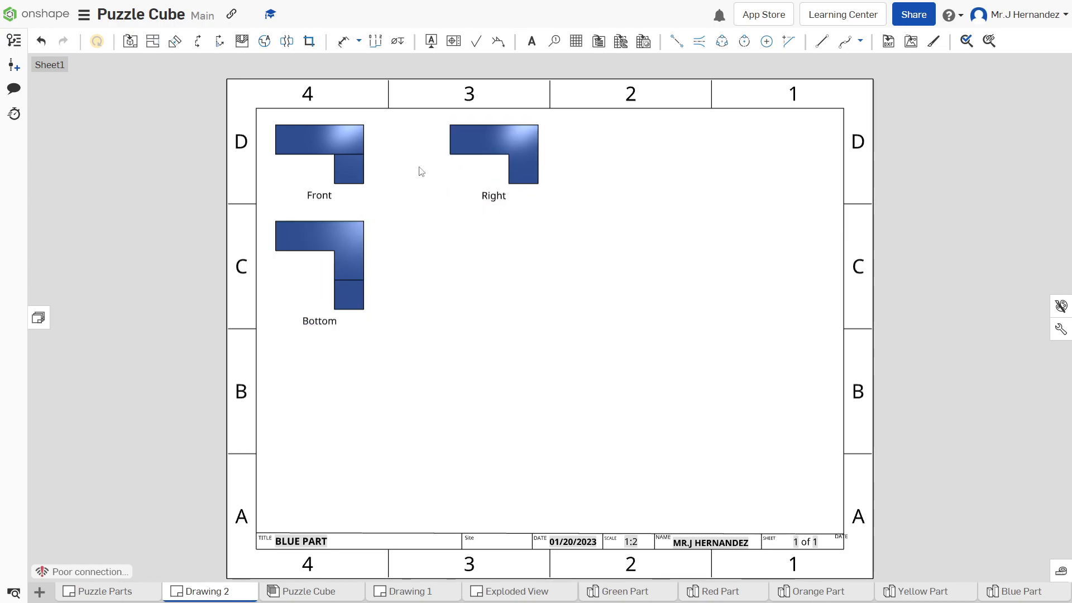
drag(483, 141, 437, 211)
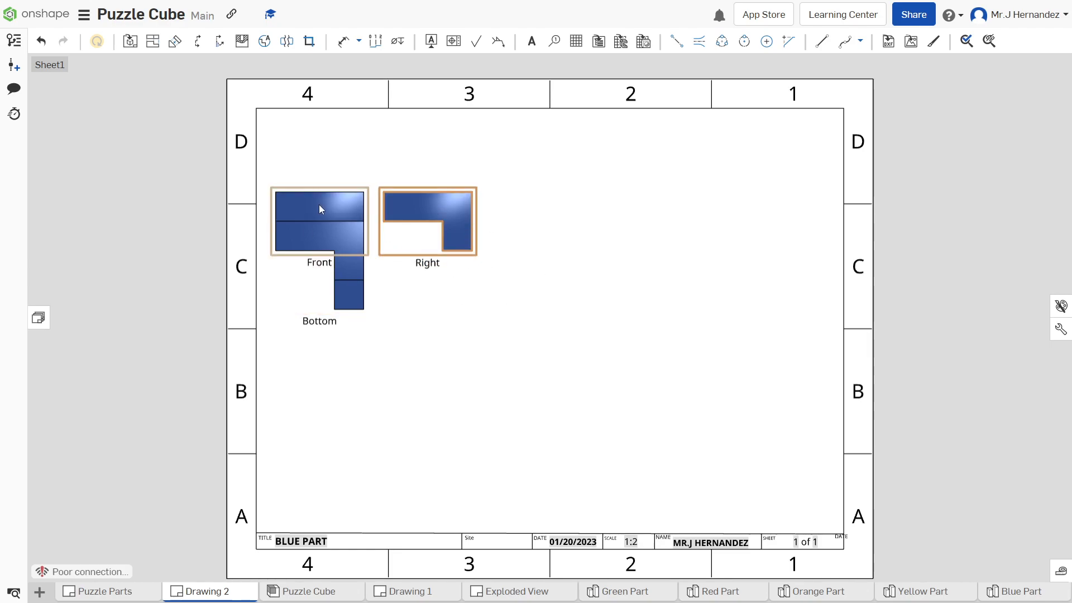
drag(320, 202, 322, 143)
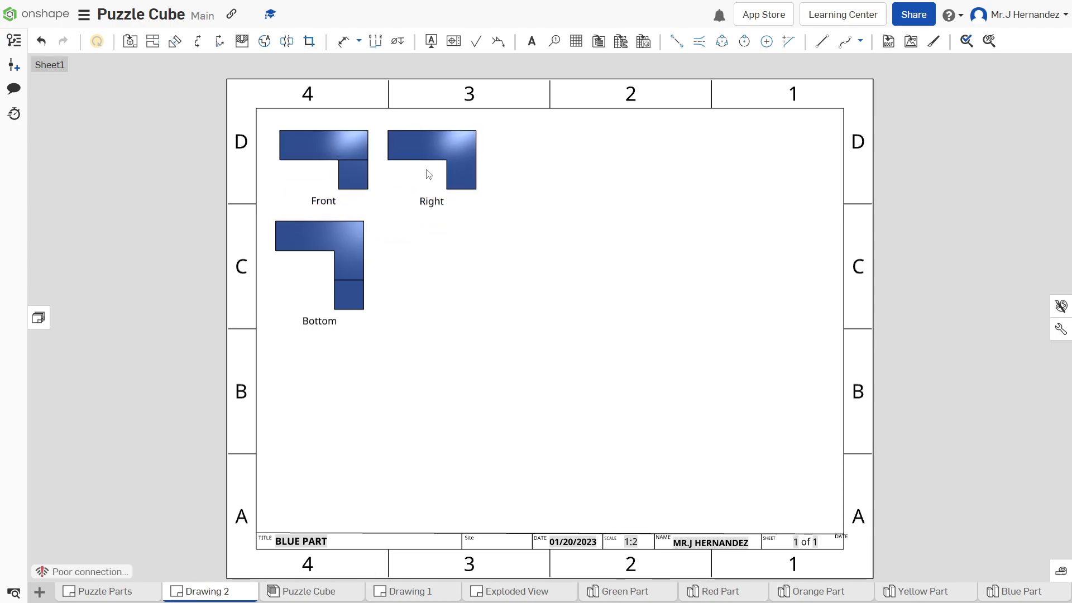
click(476, 175)
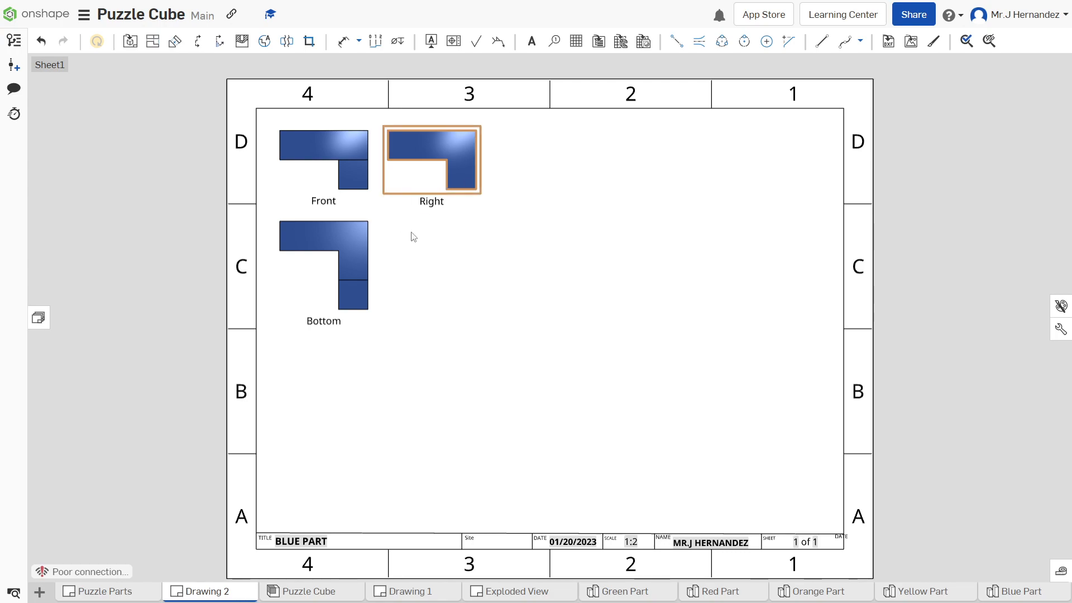
click(436, 264)
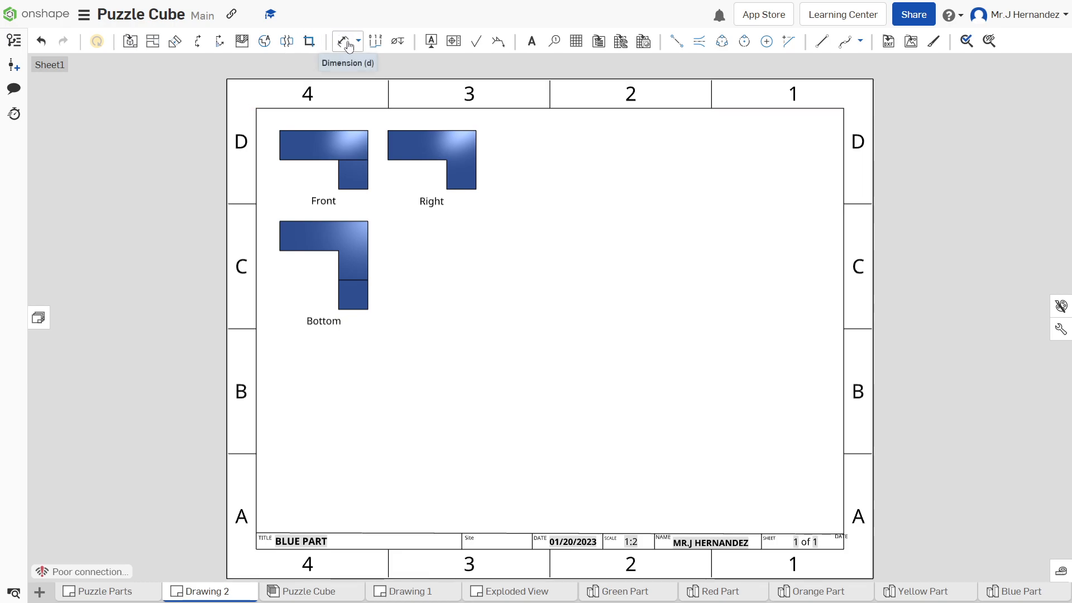
Dimension the Right view's overall height beside it and its overall width above it
scroll(354, 160, up, 3)
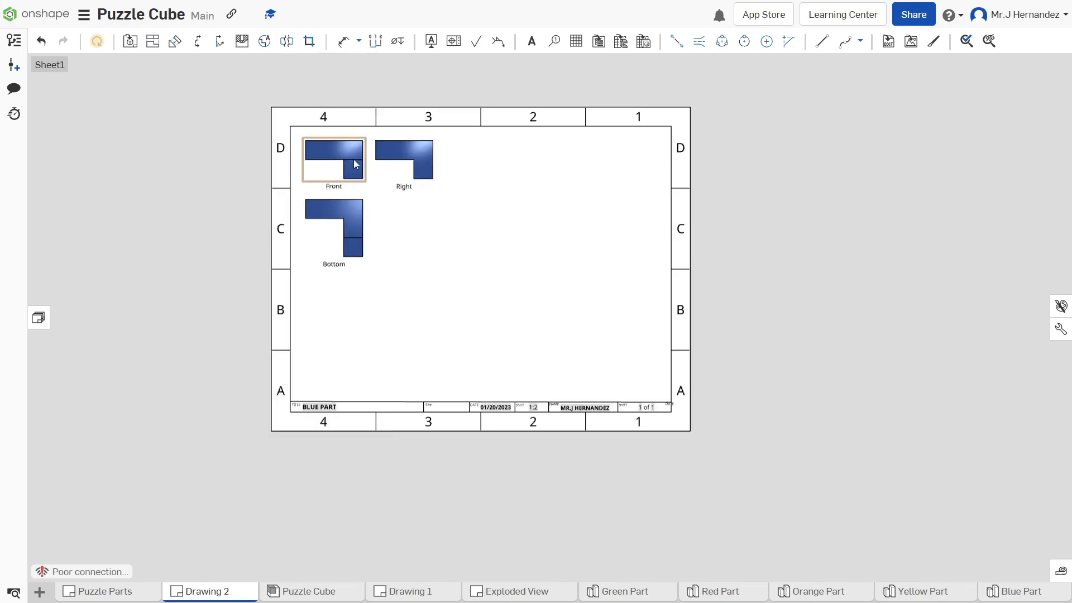
scroll(354, 158, up, 2)
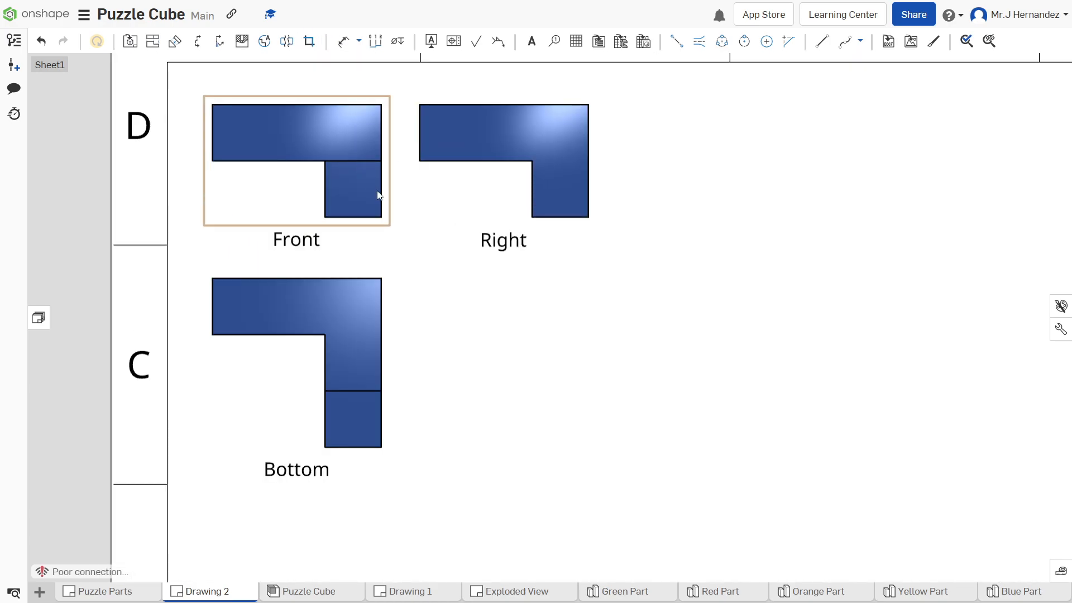
click(343, 41)
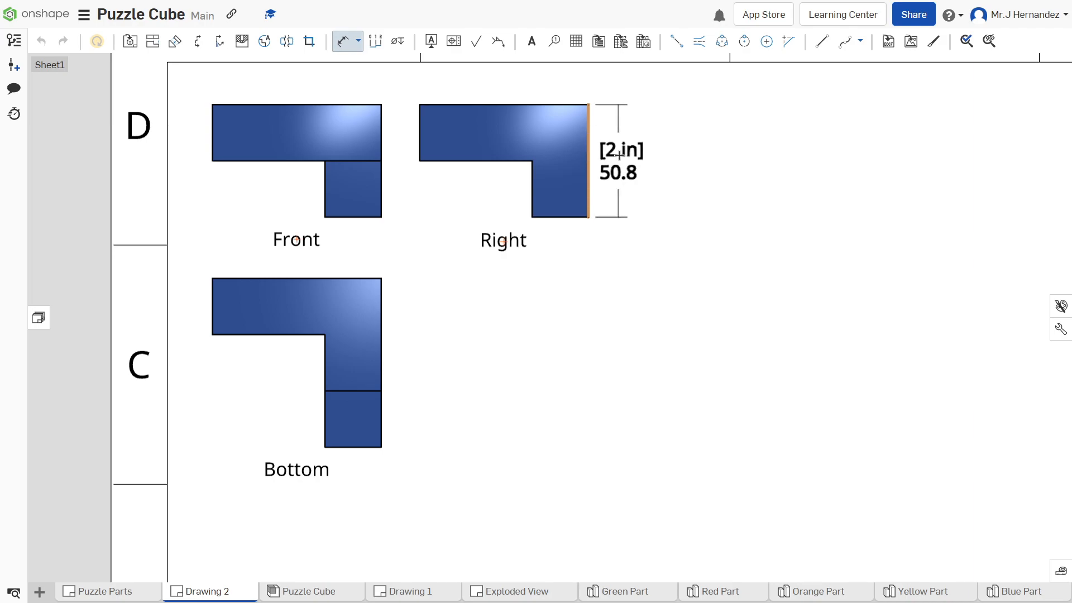
click(618, 155)
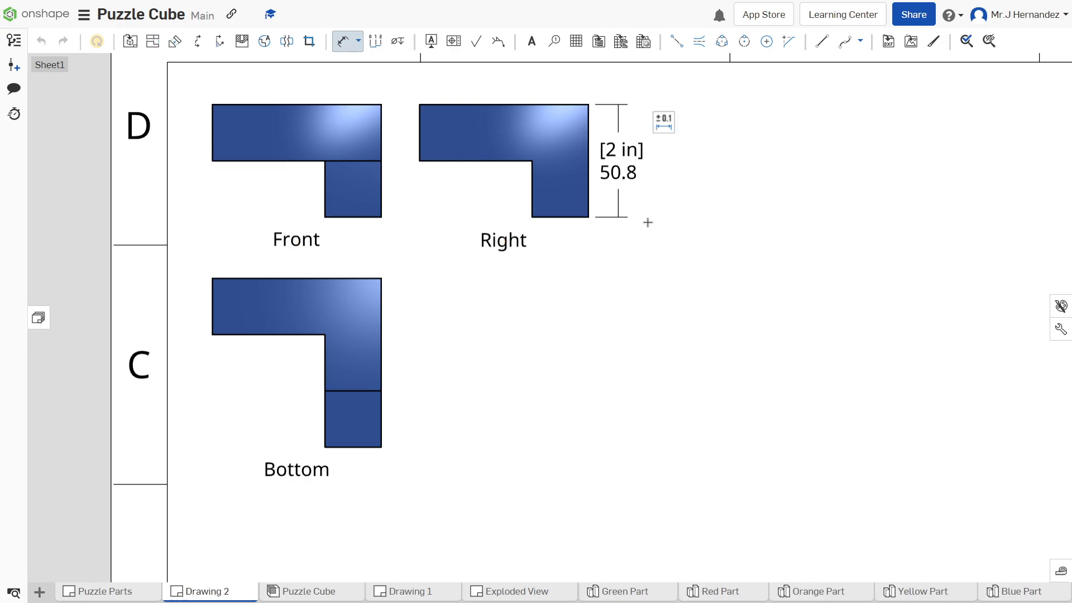
click(527, 103)
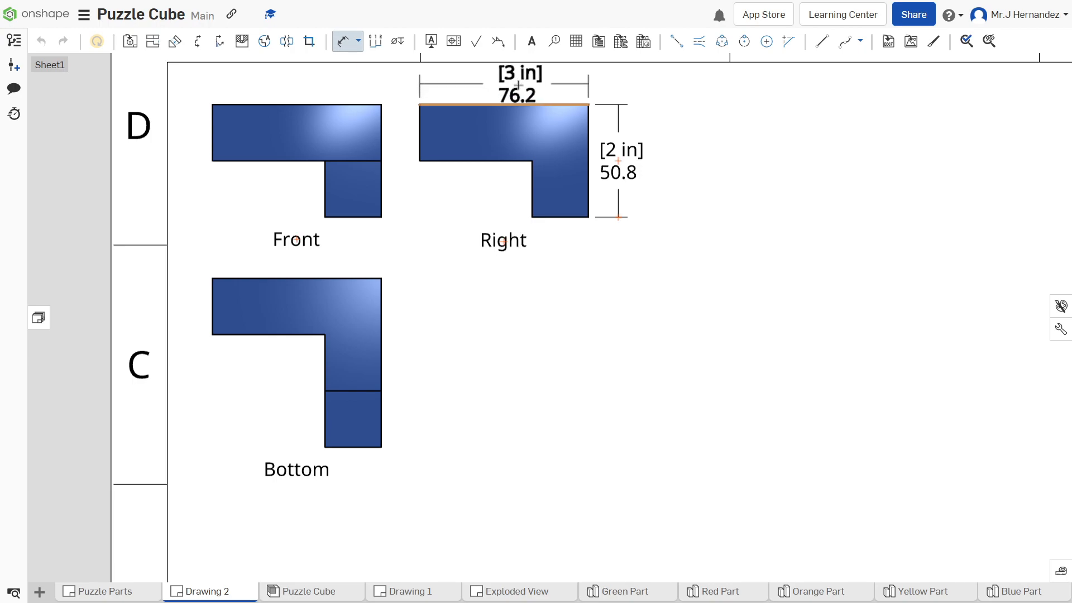
click(518, 84)
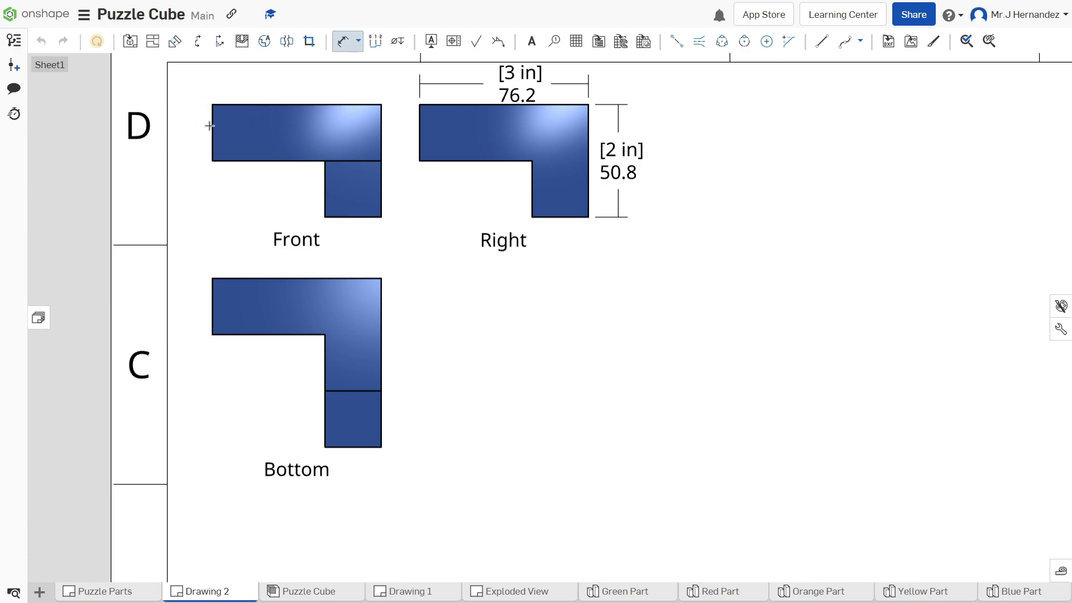
Dimension the height and width of the small square block in the Front view
click(255, 95)
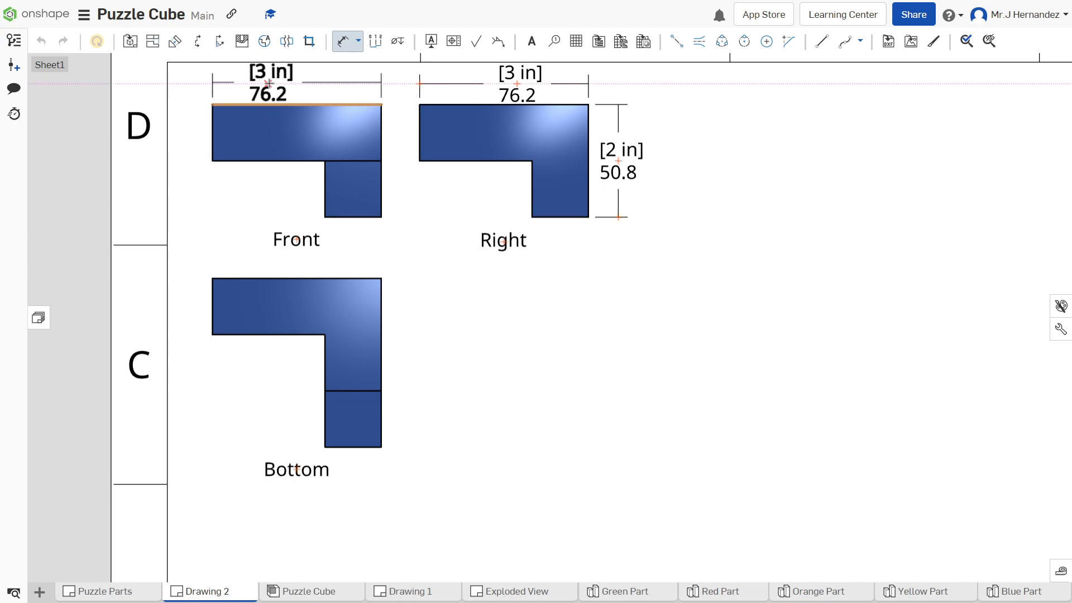
key(Escape)
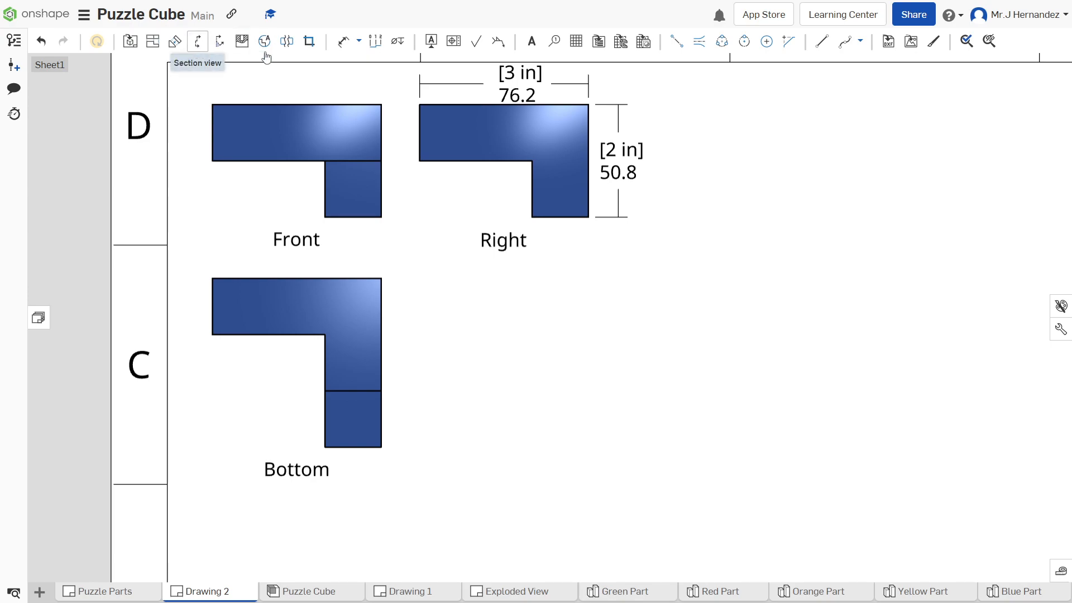
click(340, 43)
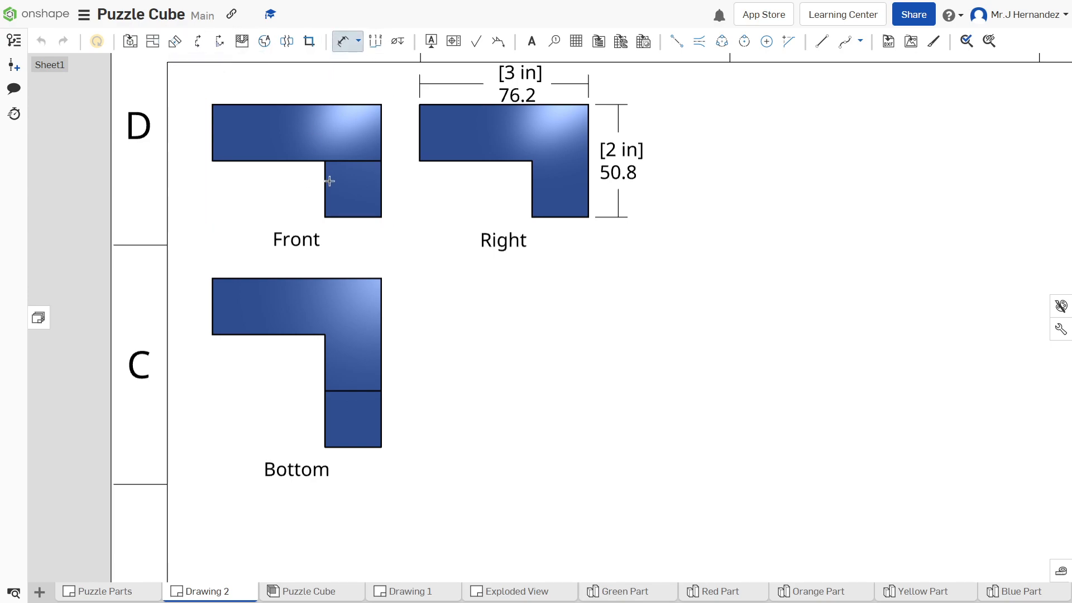
click(313, 181)
click(358, 226)
click(357, 242)
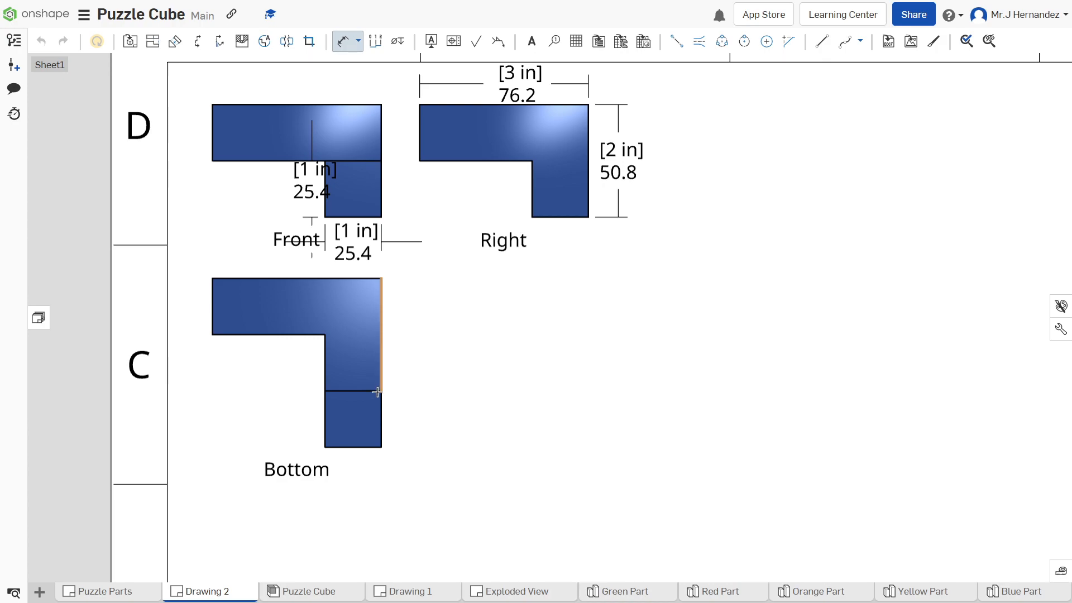
Dimension the underside edge of the horizontal arm in the Bottom view, placing the dimension below that edge
click(268, 349)
click(270, 365)
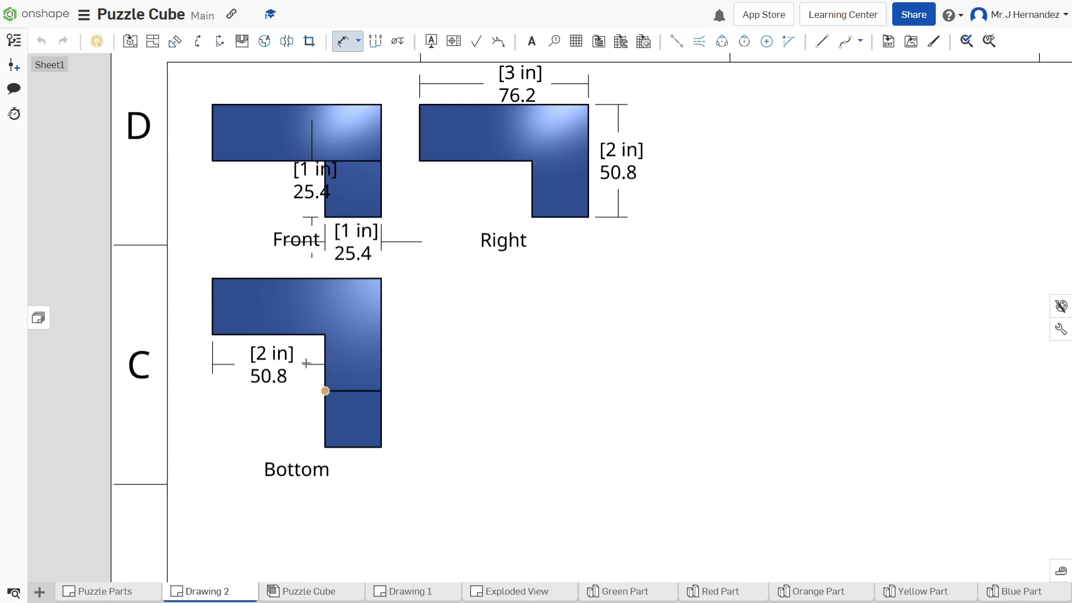
key(Escape)
click(282, 358)
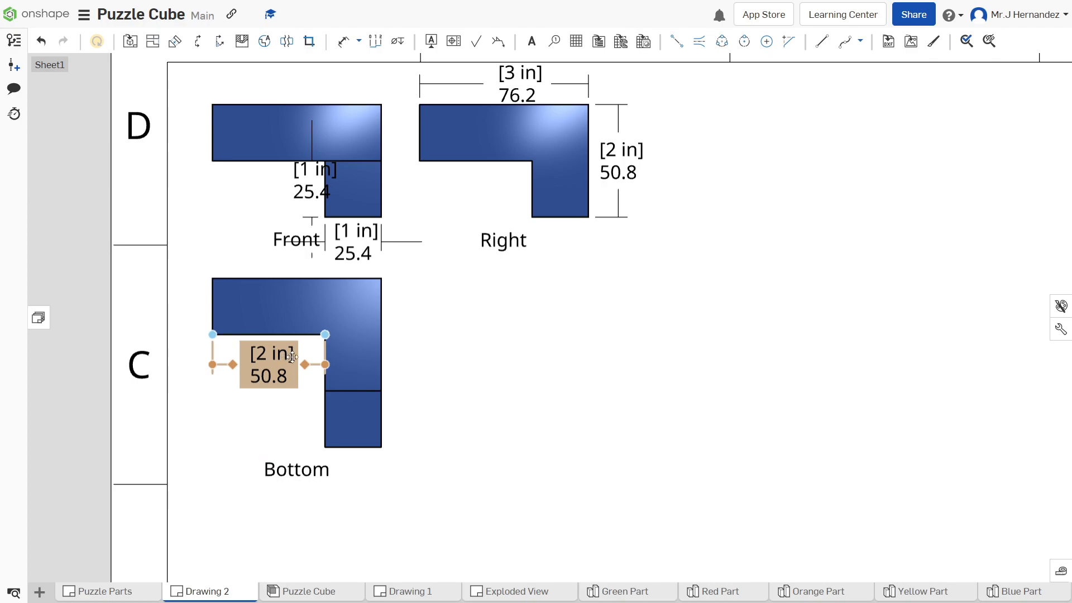
Dimension the Bottom view's overall height on its right side and the height of the leg below the arm on its left
click(339, 40)
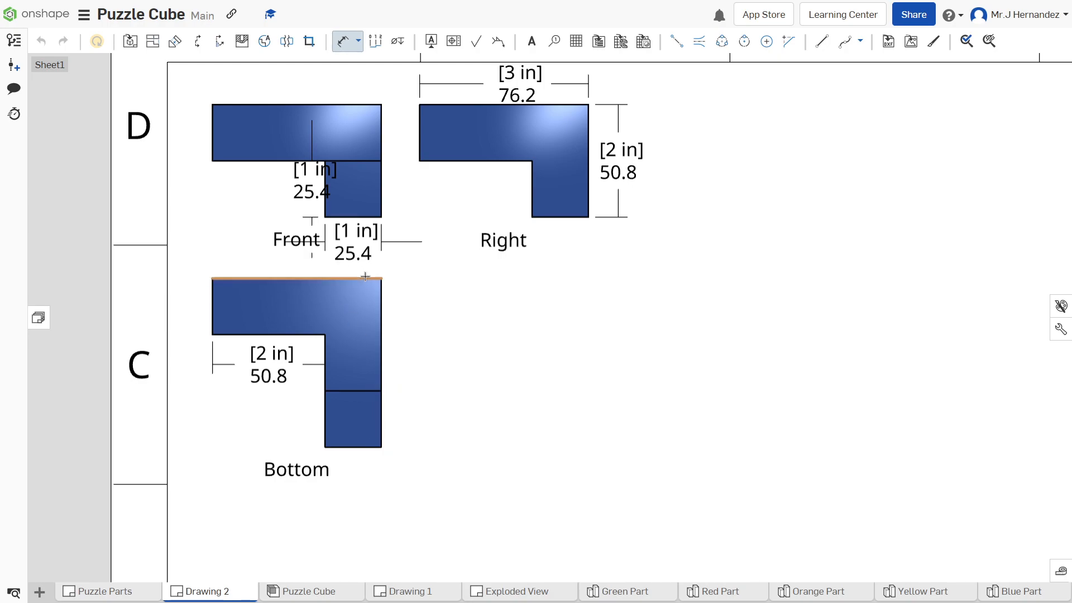
click(357, 445)
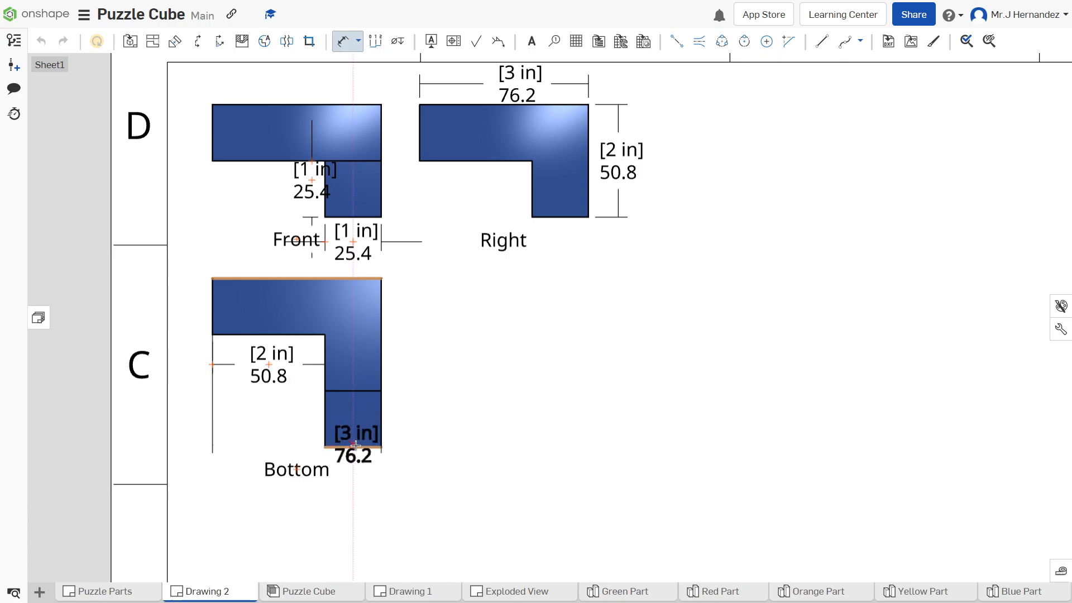
click(406, 365)
click(317, 333)
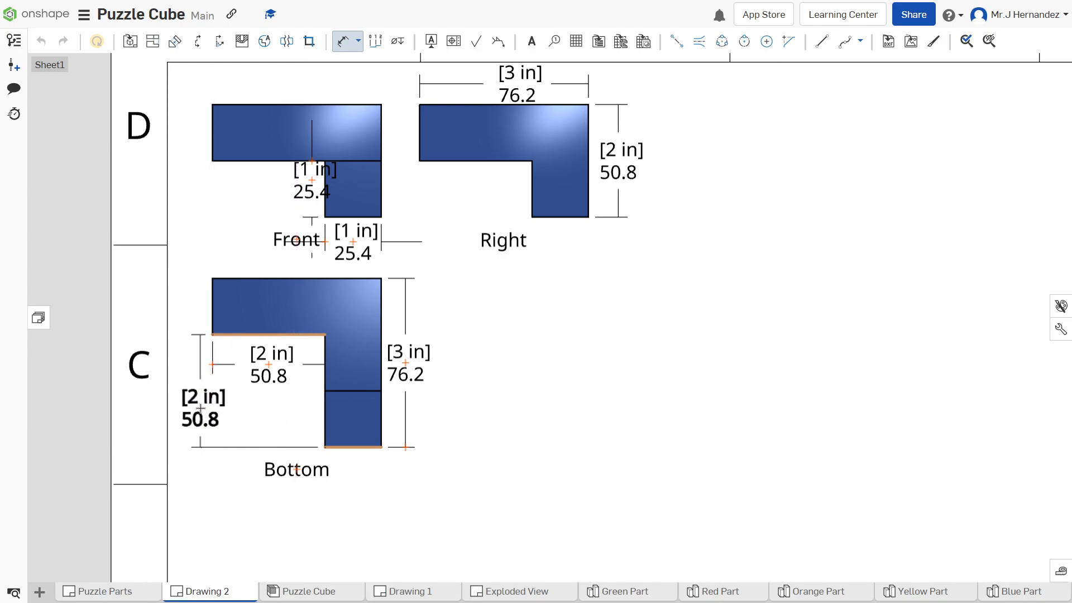
click(200, 408)
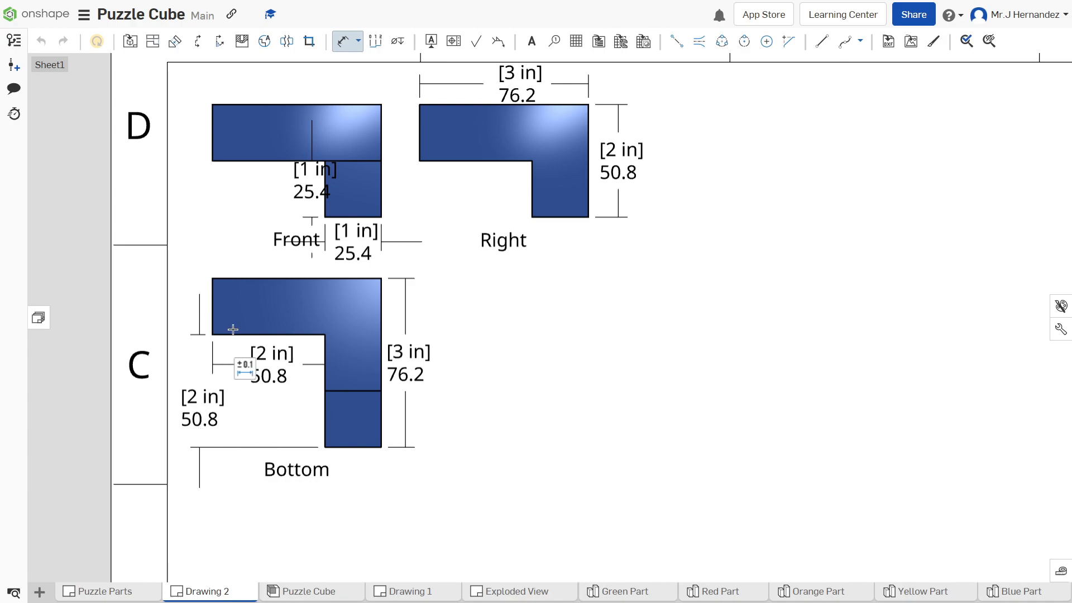
Dimension the left end edge of the Bottom view's arm and move the Front view's block-height dimension left, clear of the block
click(212, 305)
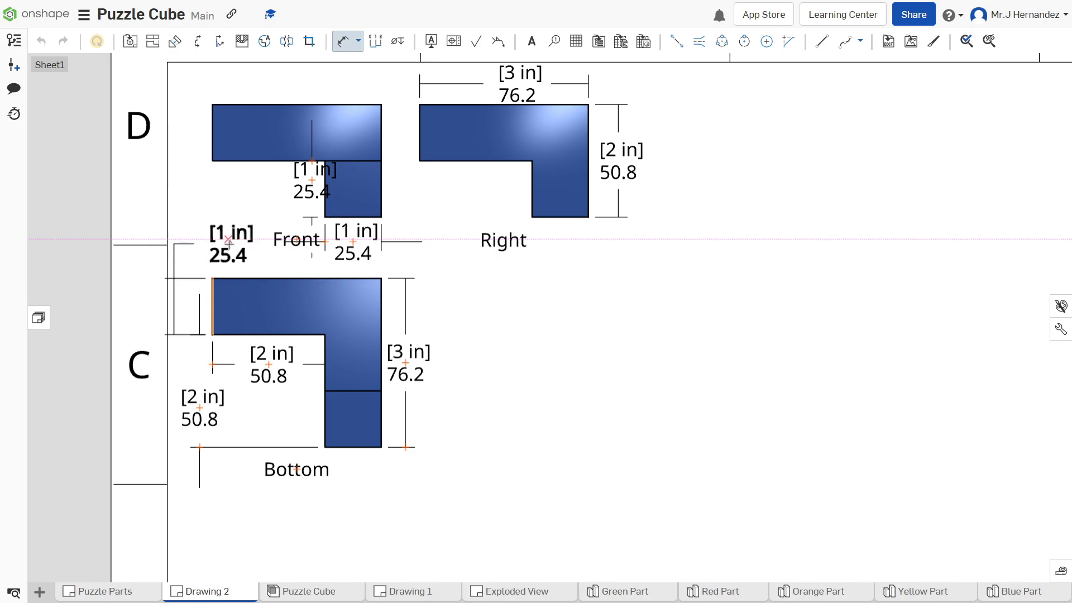
click(228, 239)
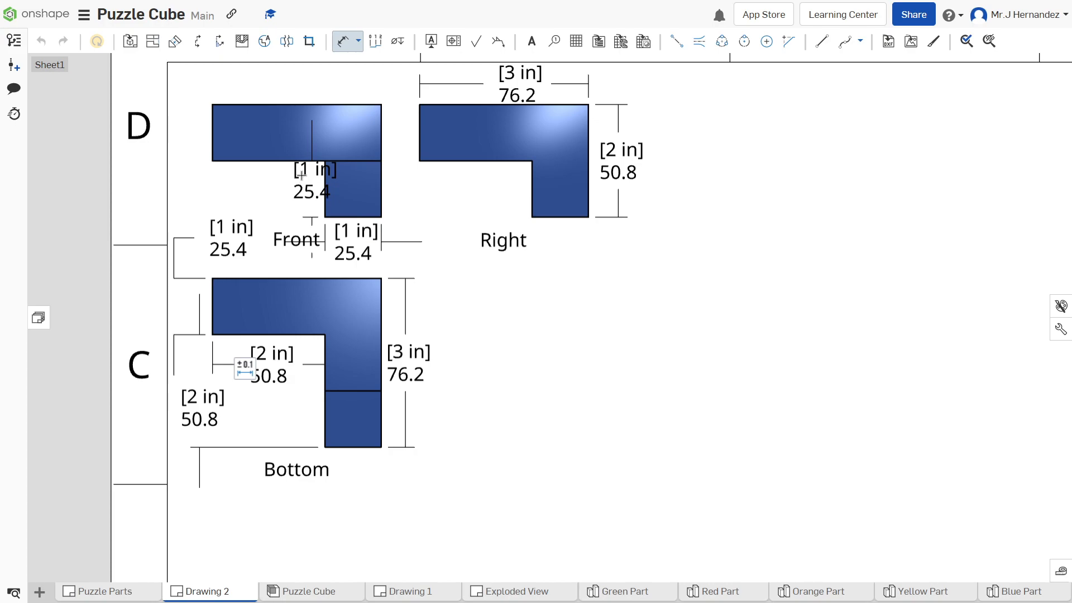
key(Escape)
drag(311, 186, 269, 186)
Insert a Front view of the Red Part at 1:2 sheet scale in the upper-right area of the sheet
scroll(705, 422, down, 2)
scroll(844, 403, down, 1)
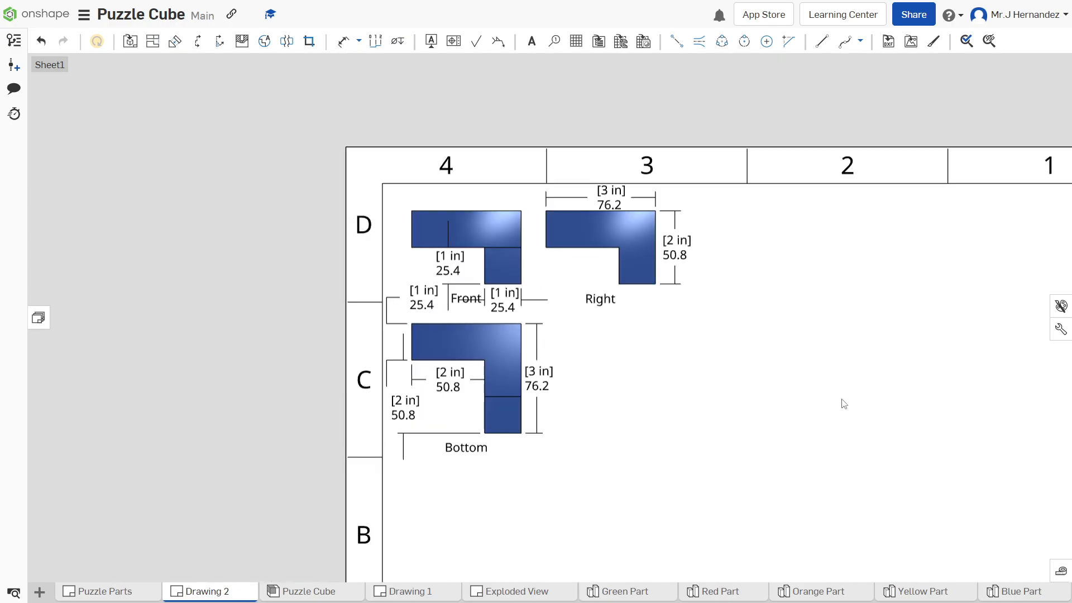
mouse_move(745, 415)
middle_down()
mouse_move(571, 401)
mouse_move(595, 392)
middle_up()
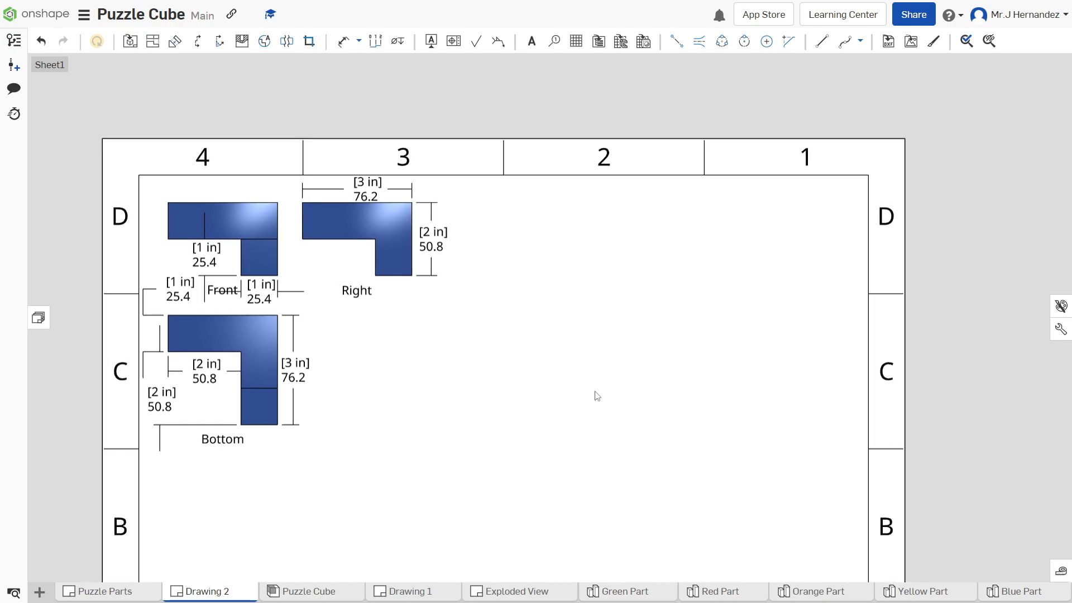
click(130, 41)
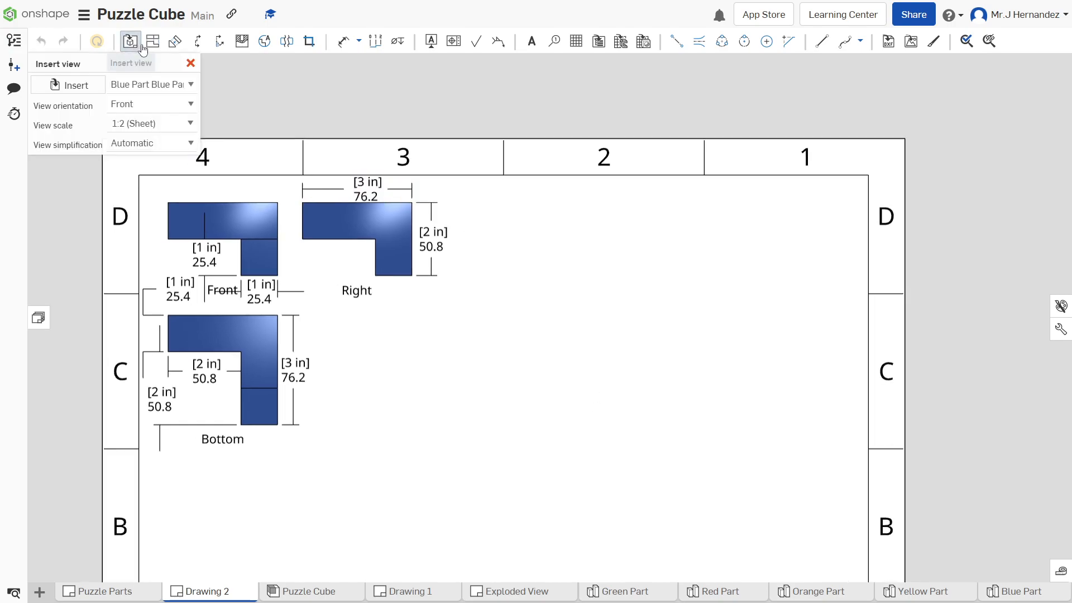
click(75, 86)
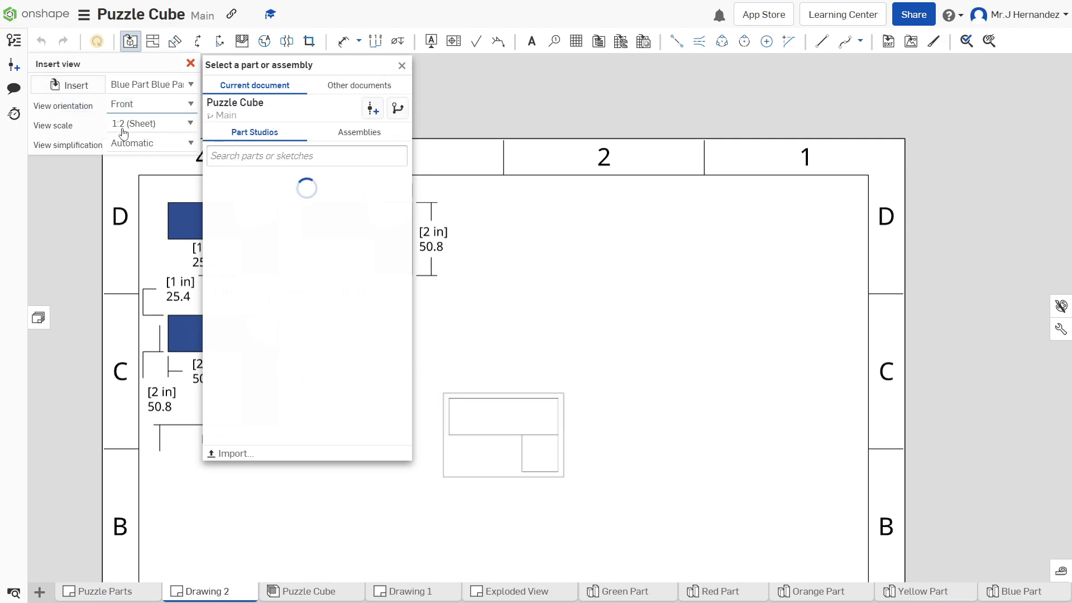
click(401, 65)
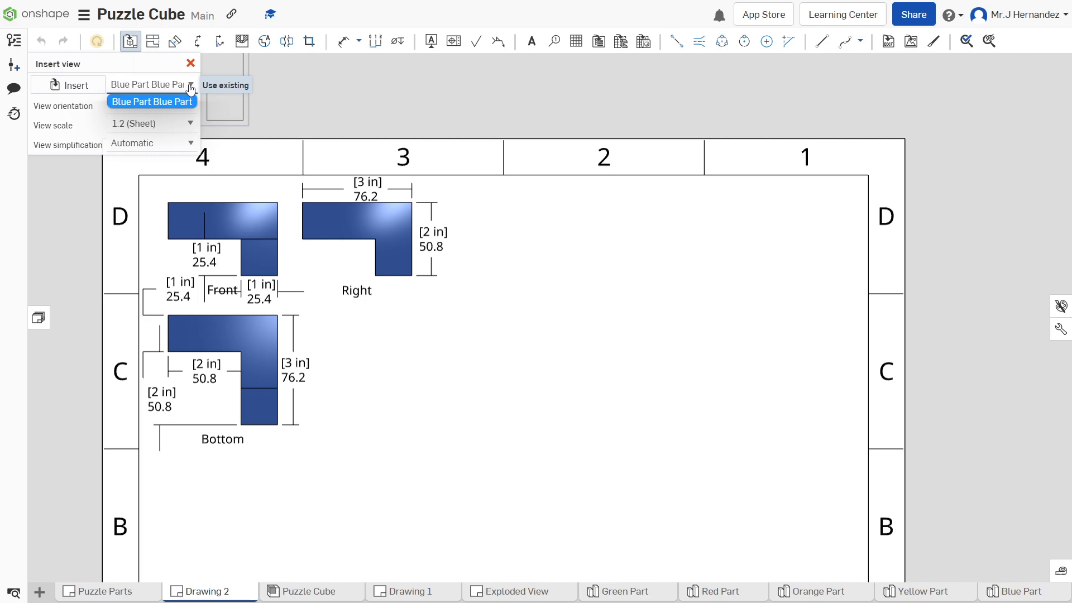
click(58, 89)
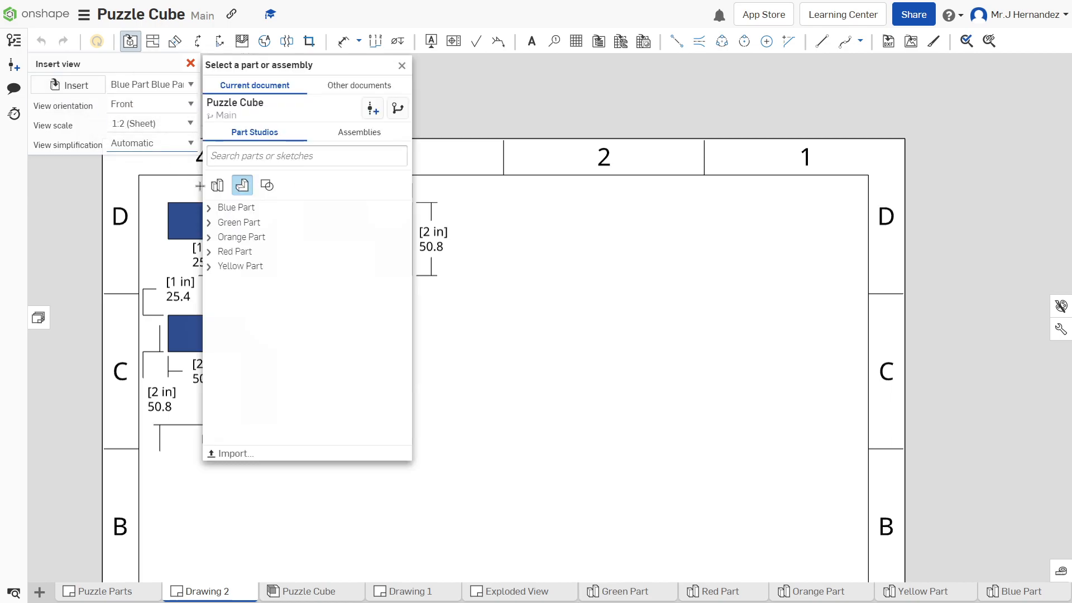
click(209, 236)
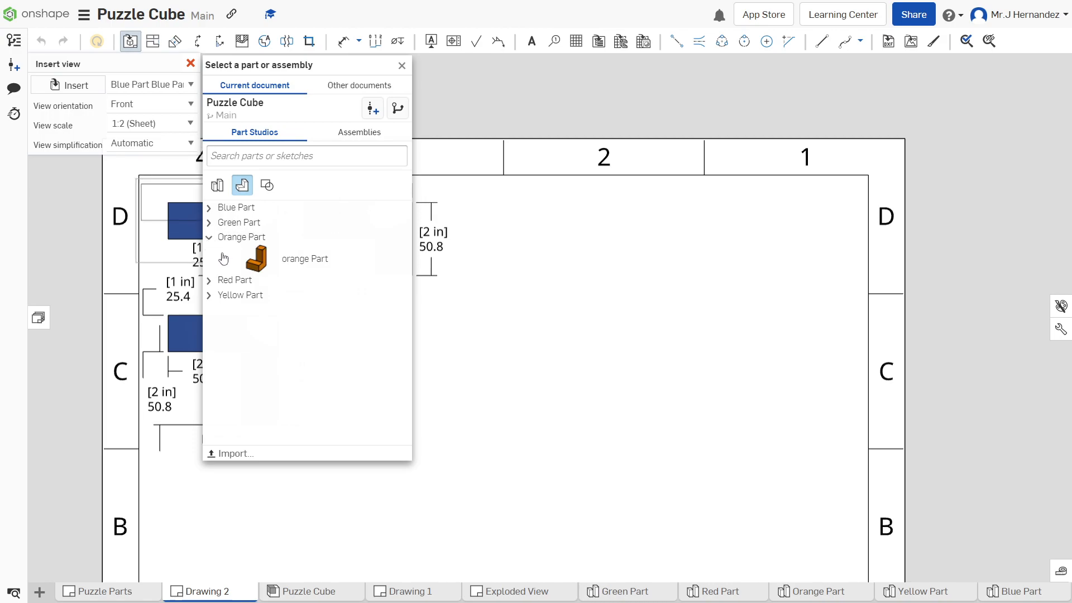
click(210, 280)
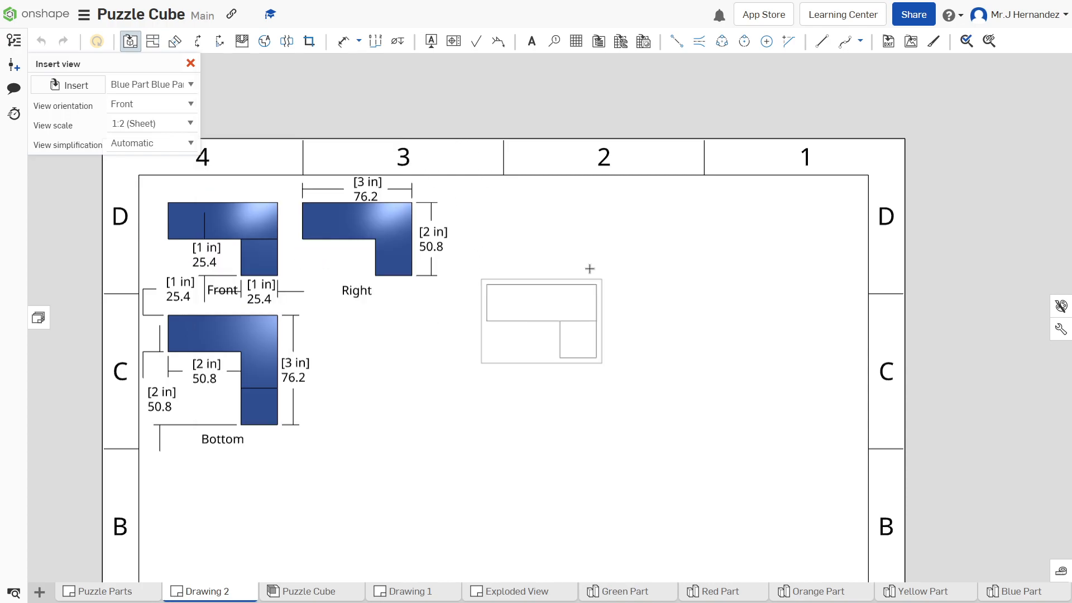
click(714, 248)
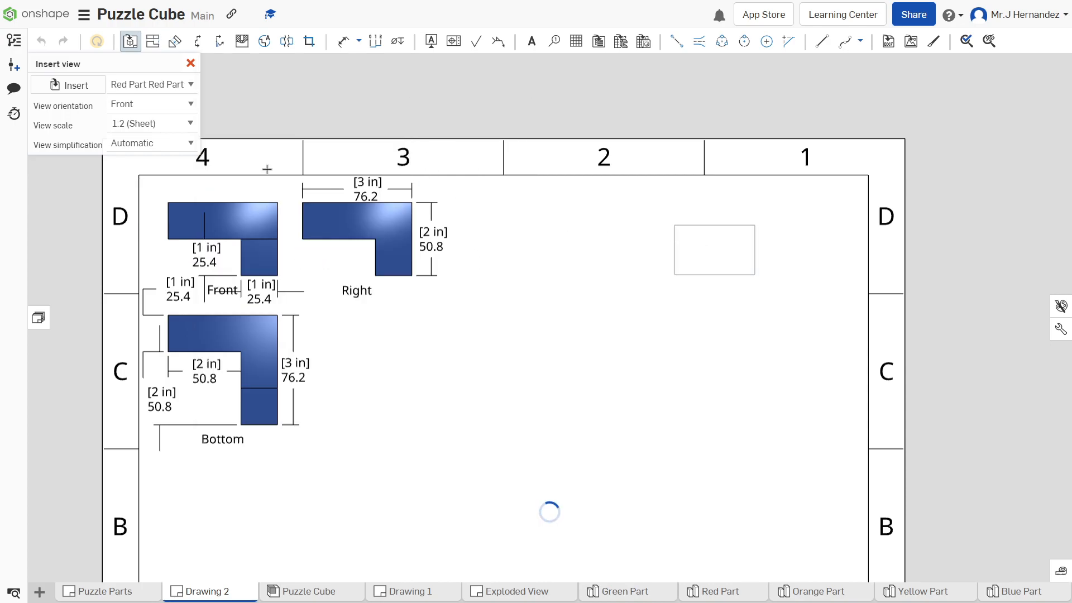
Insert an Isometric view of the Red Part at 1:2 sheet scale, to the right of the Blue Part's Right view
click(148, 104)
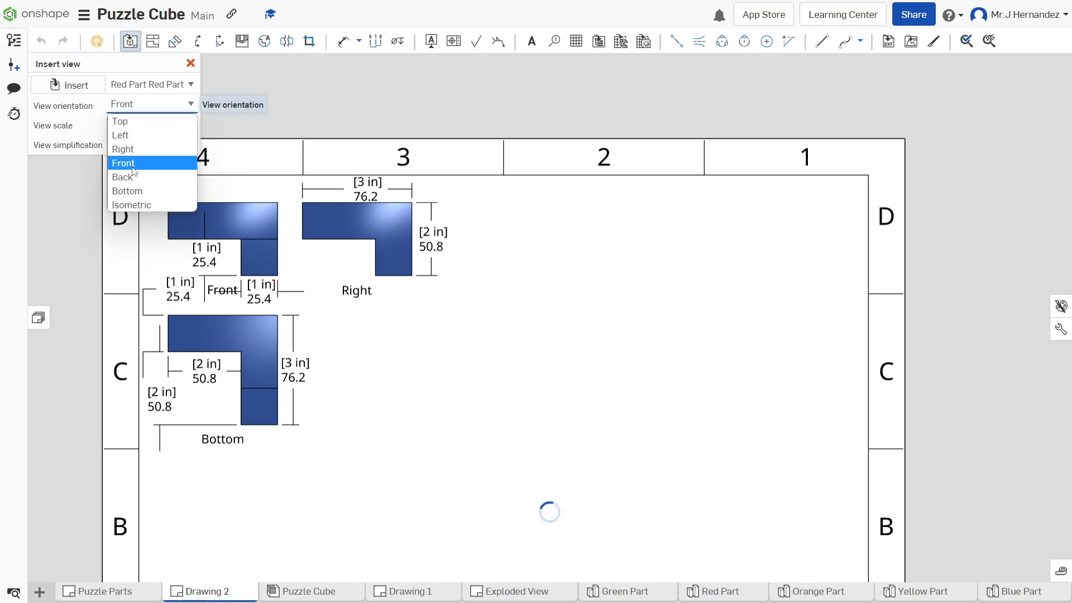
click(130, 206)
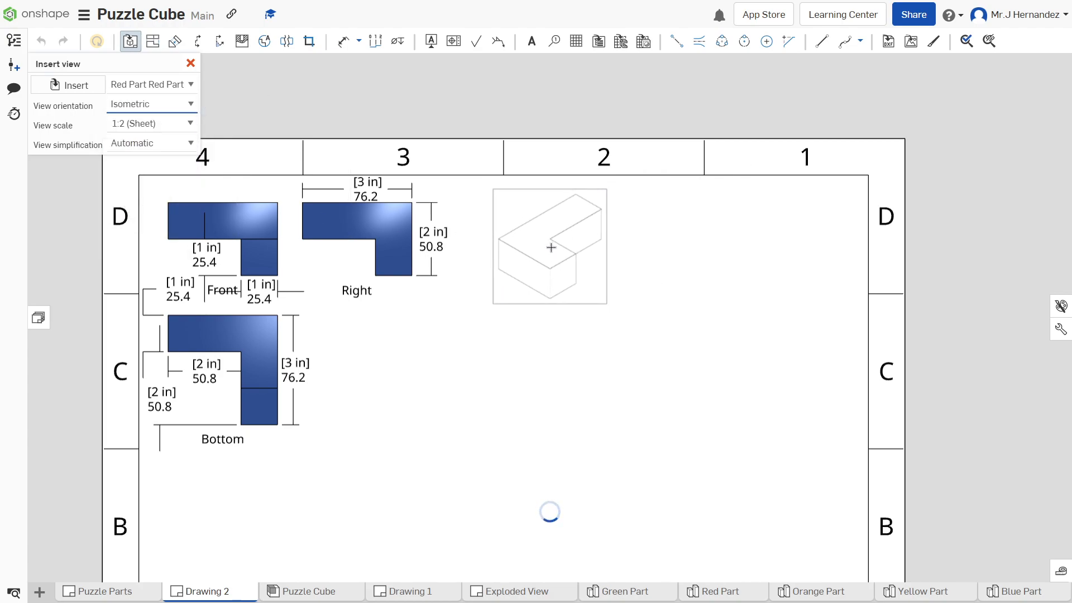
click(550, 250)
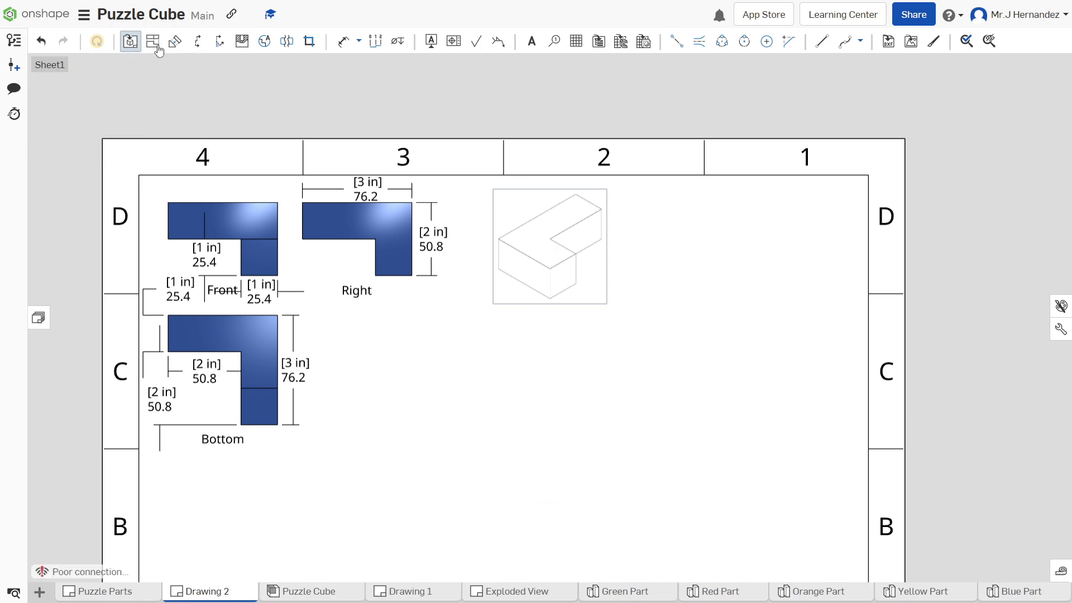
right_click(574, 261)
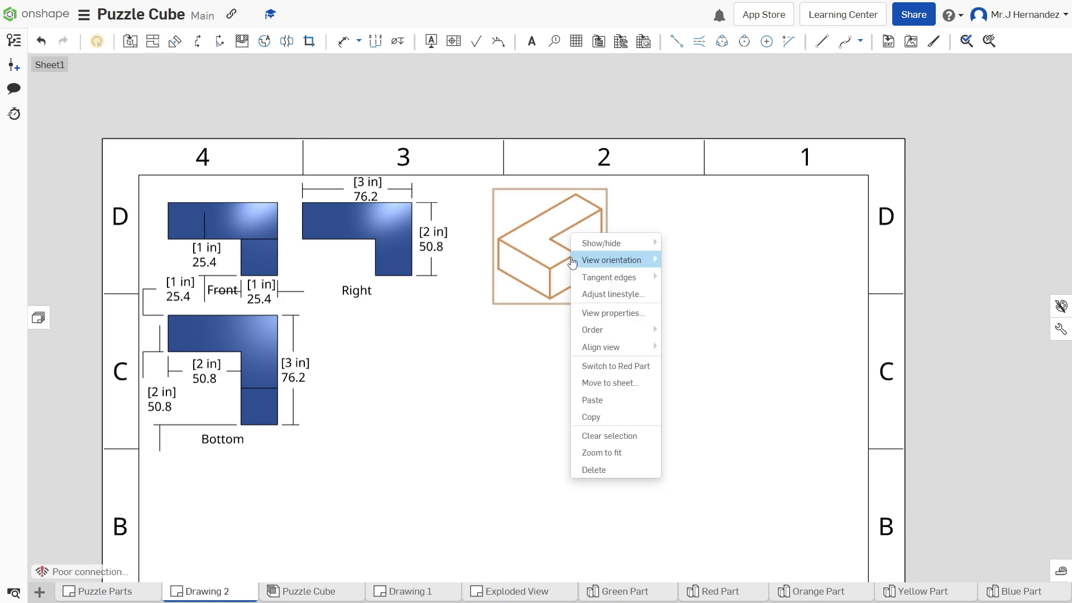
Insert a Front view of the Red Part at 1:2 sheet scale directly below its isometric view
click(138, 43)
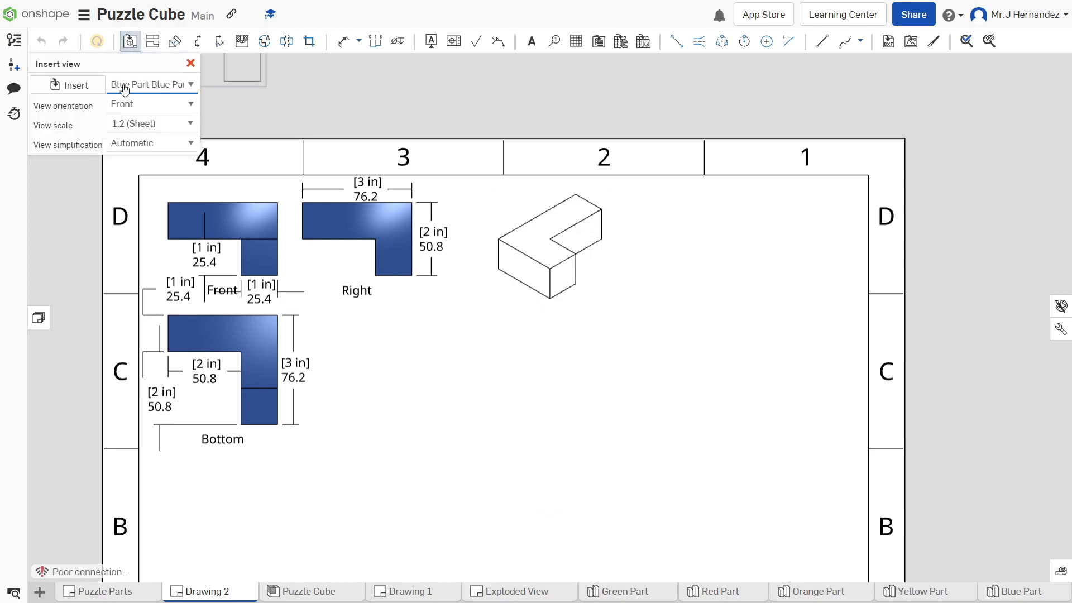
click(184, 85)
click(173, 114)
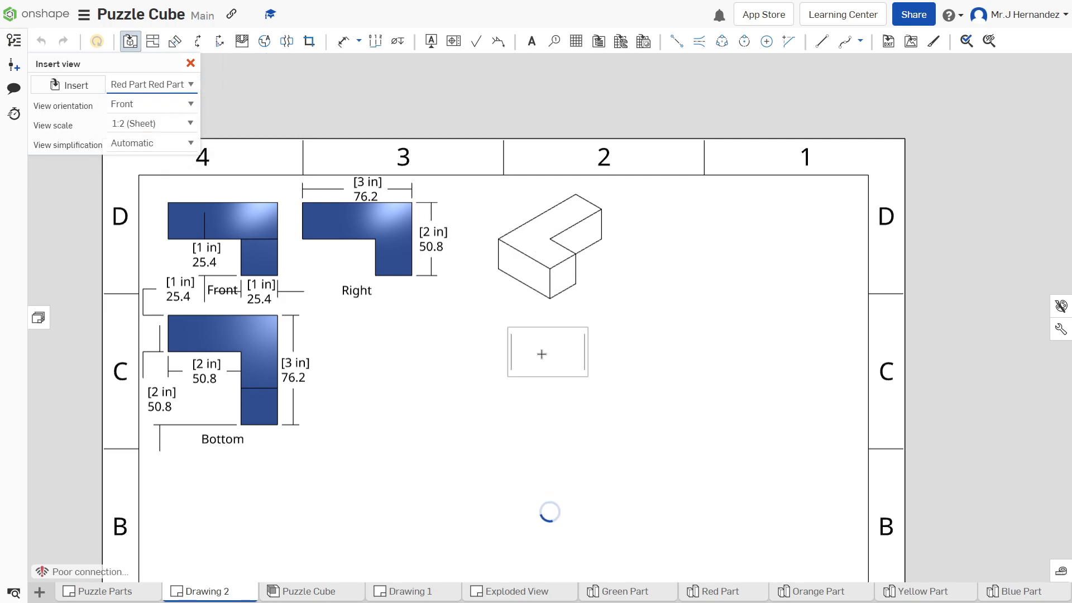
click(191, 104)
click(191, 105)
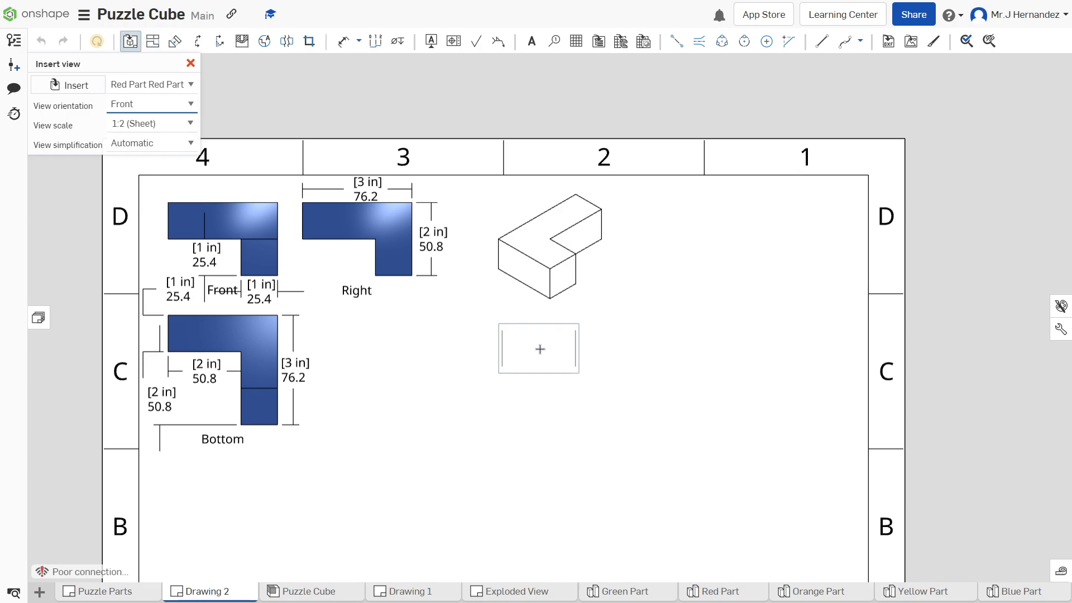
click(540, 349)
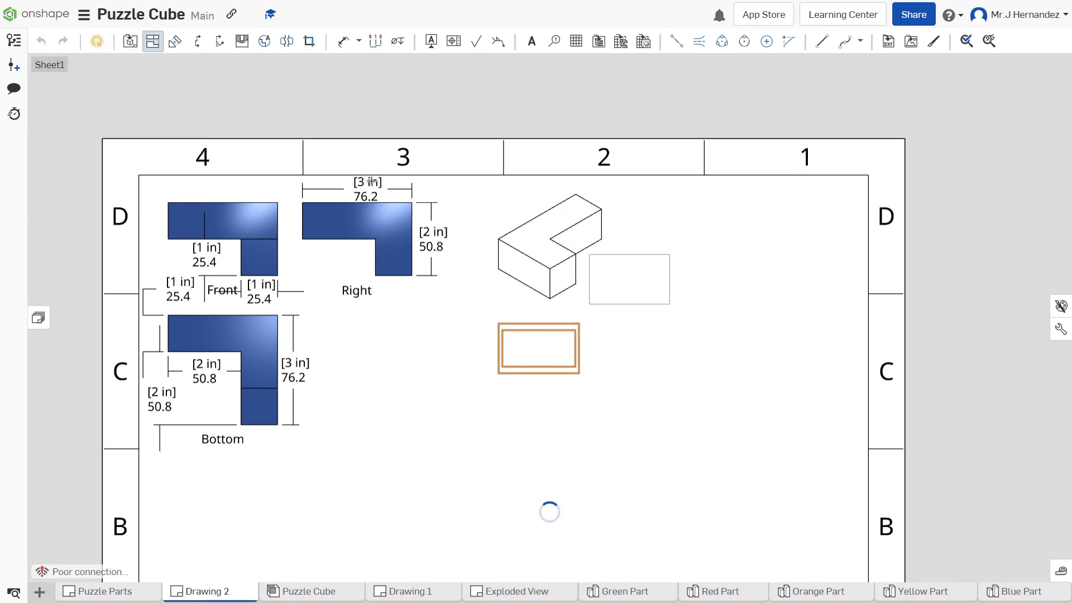
Insert a Left view of the Red Part at 1:2 sheet scale to the right of its isometric view
click(125, 48)
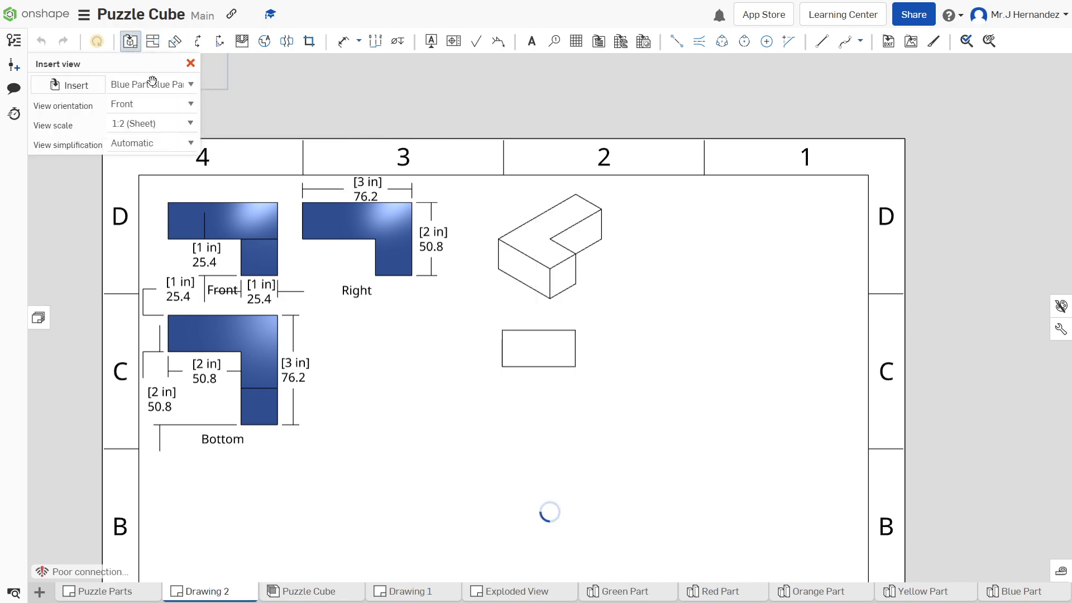
click(190, 89)
click(143, 117)
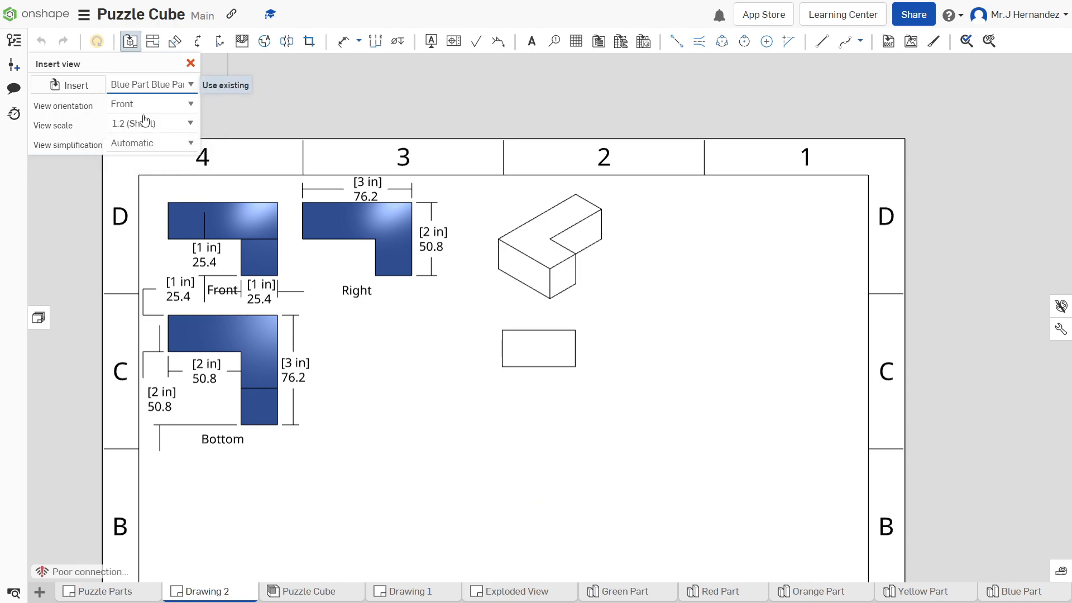
click(184, 85)
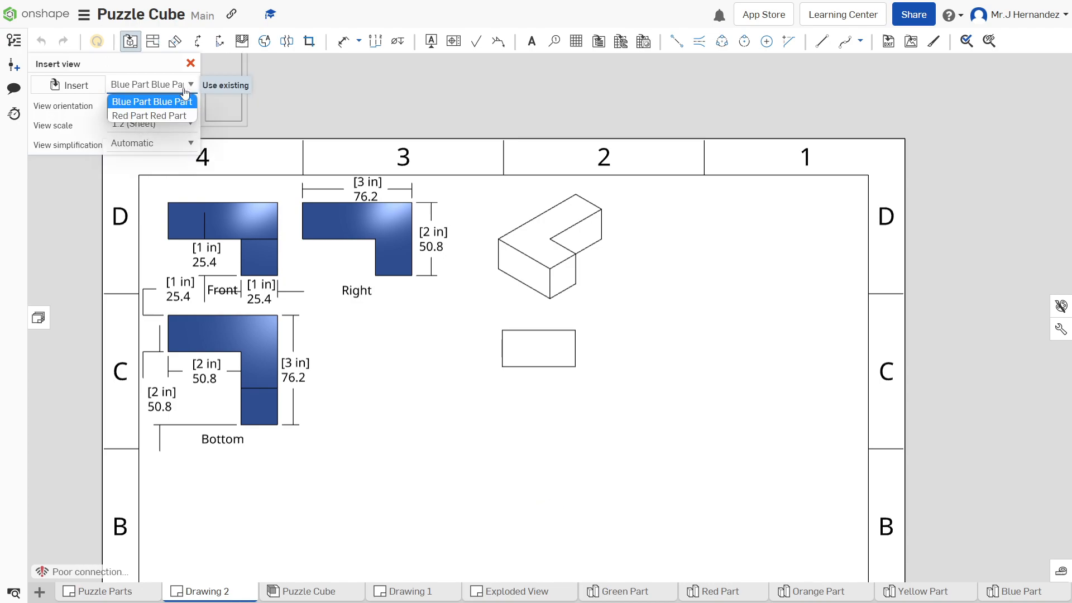
click(161, 115)
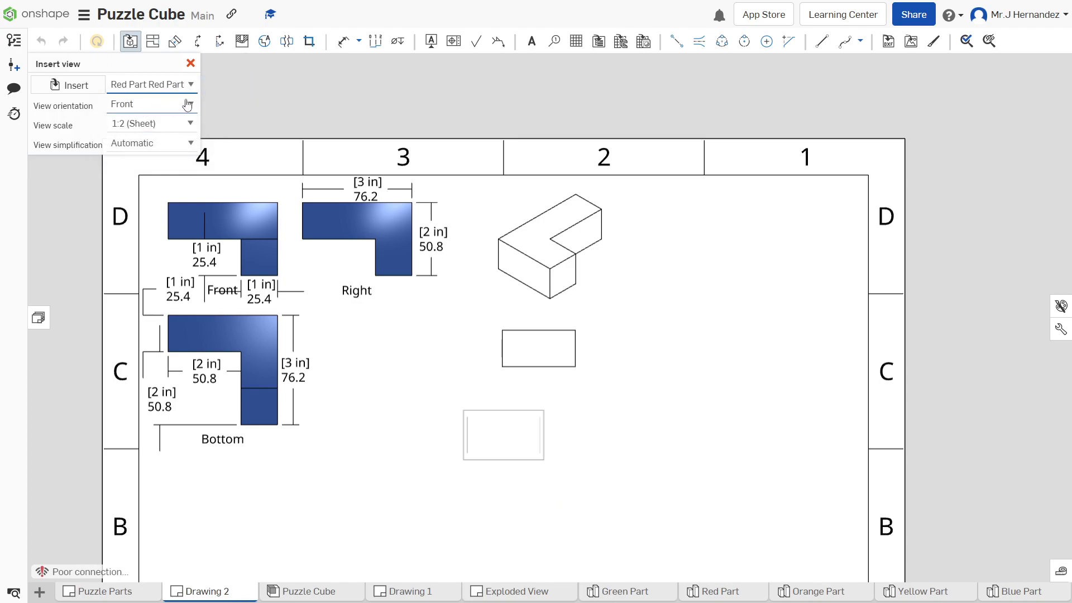
click(187, 105)
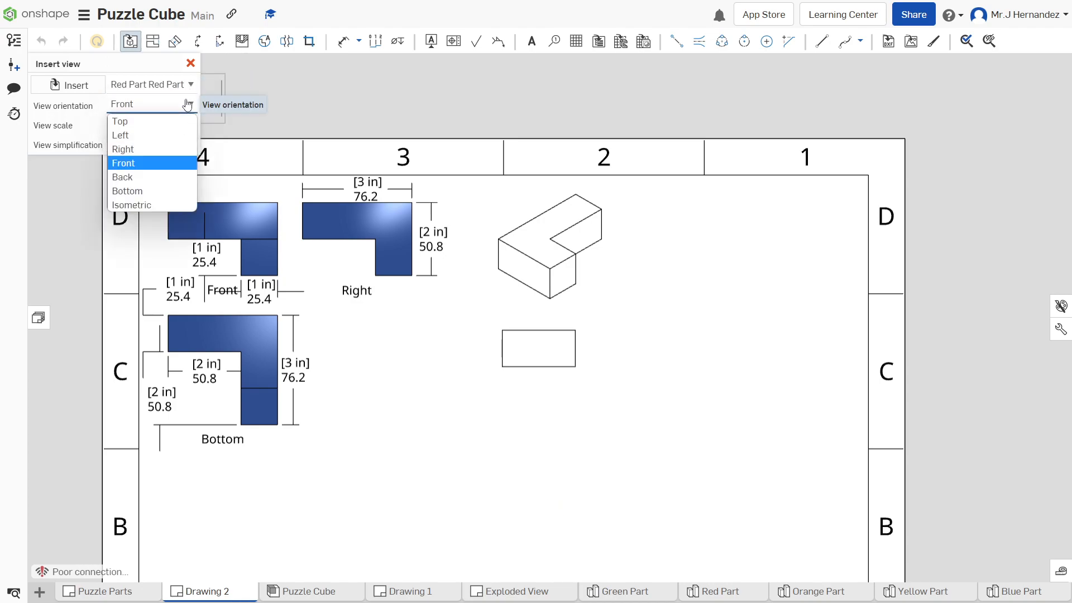
click(143, 139)
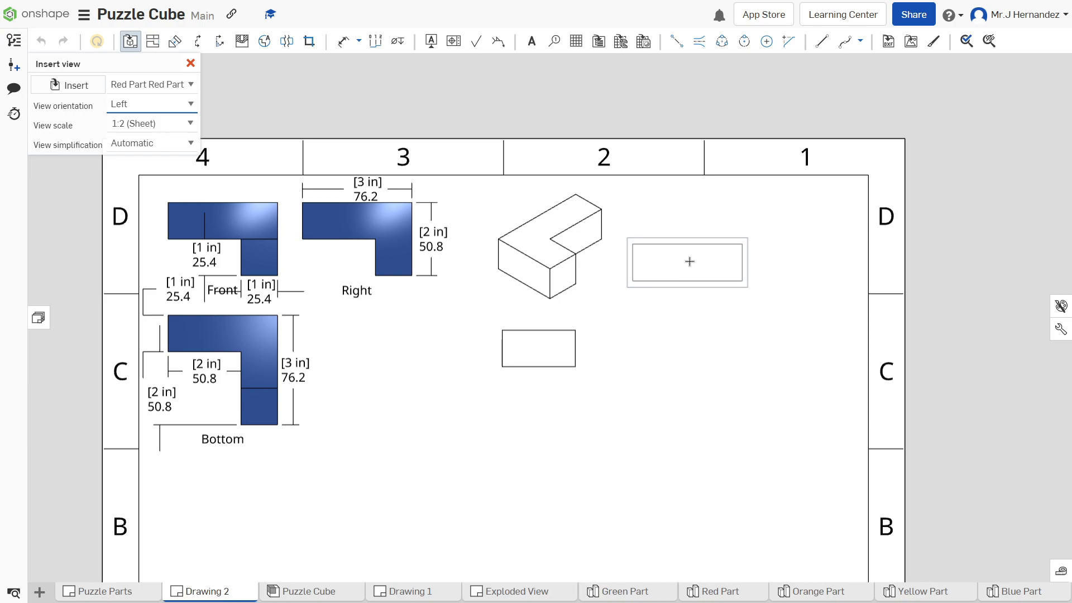
click(689, 261)
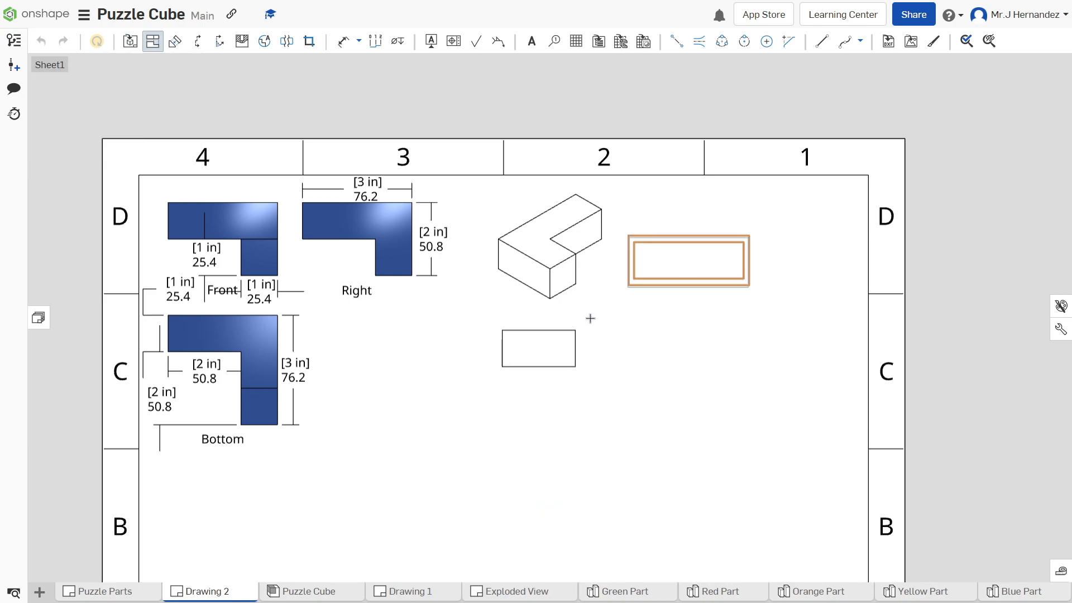
key(Escape)
Change the Red Part's Left view to Right orientation and turn on view labels for it and the Front view
double_click(684, 274)
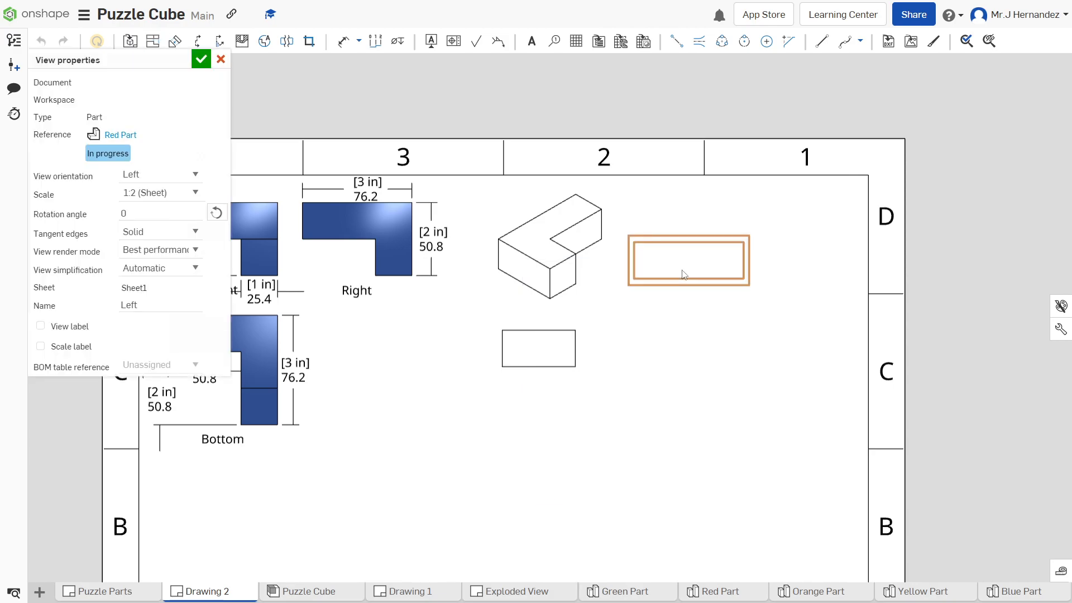
click(198, 175)
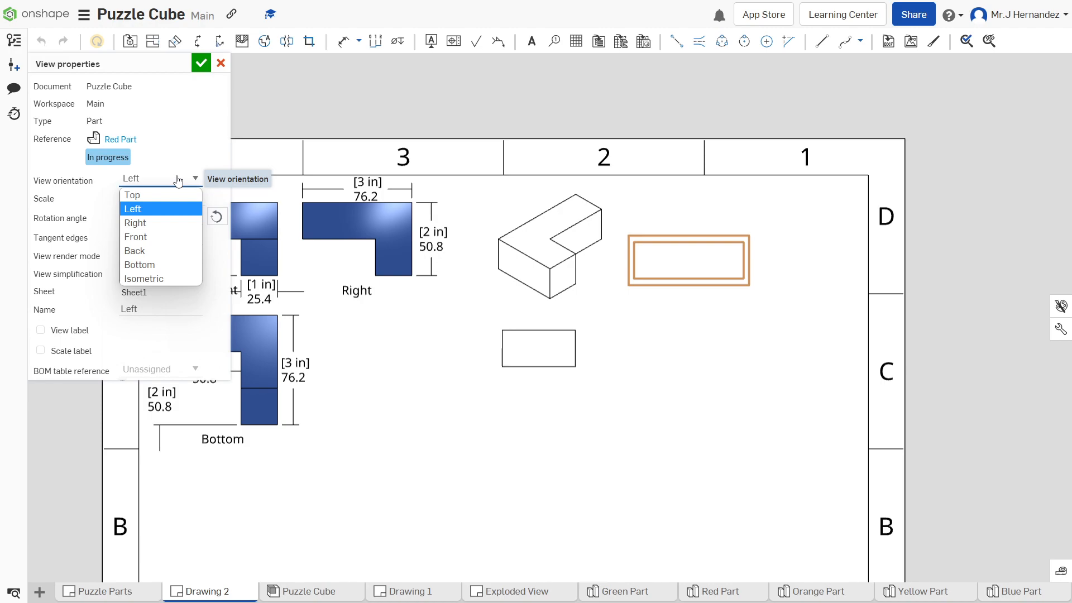
click(157, 223)
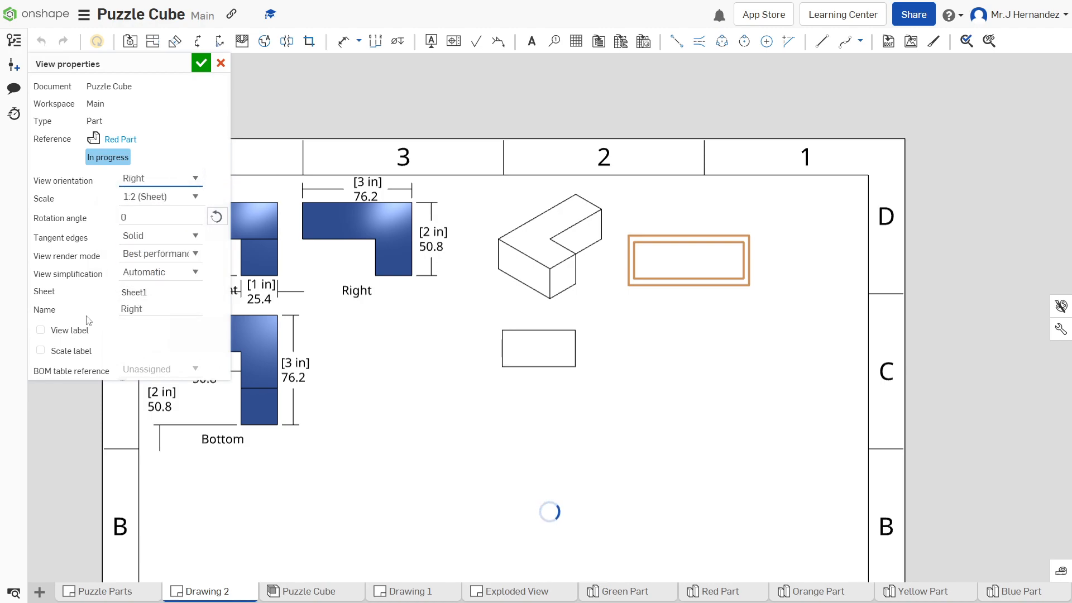
click(78, 331)
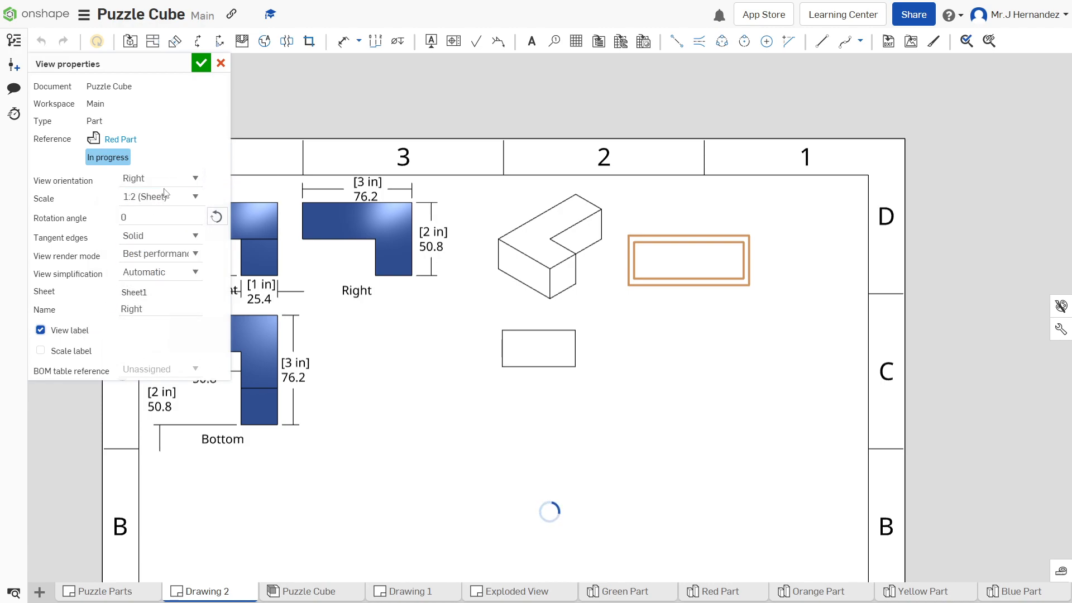
click(201, 63)
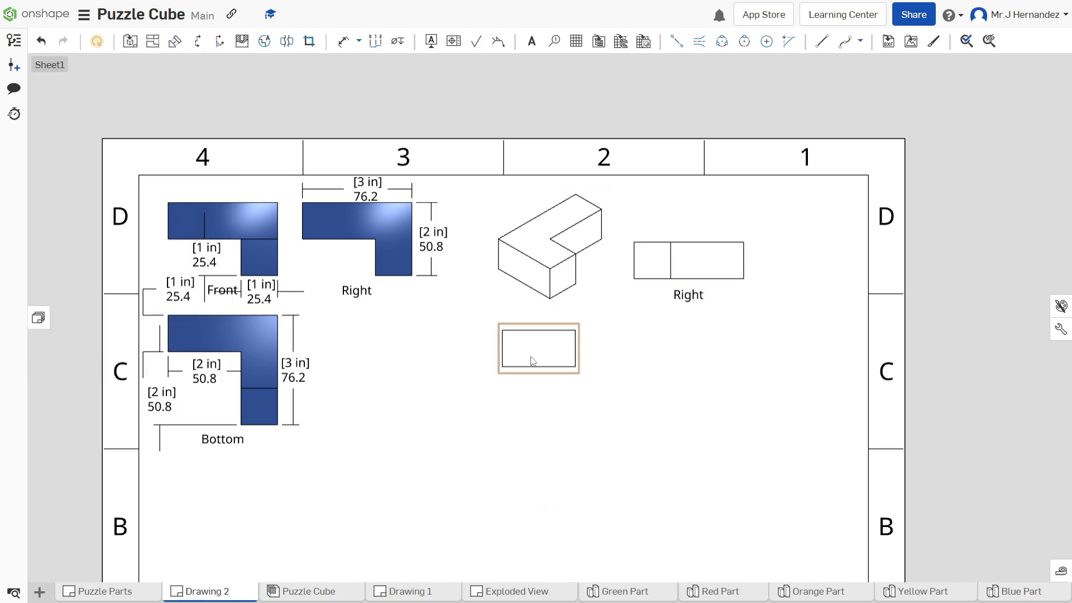
double_click(209, 296)
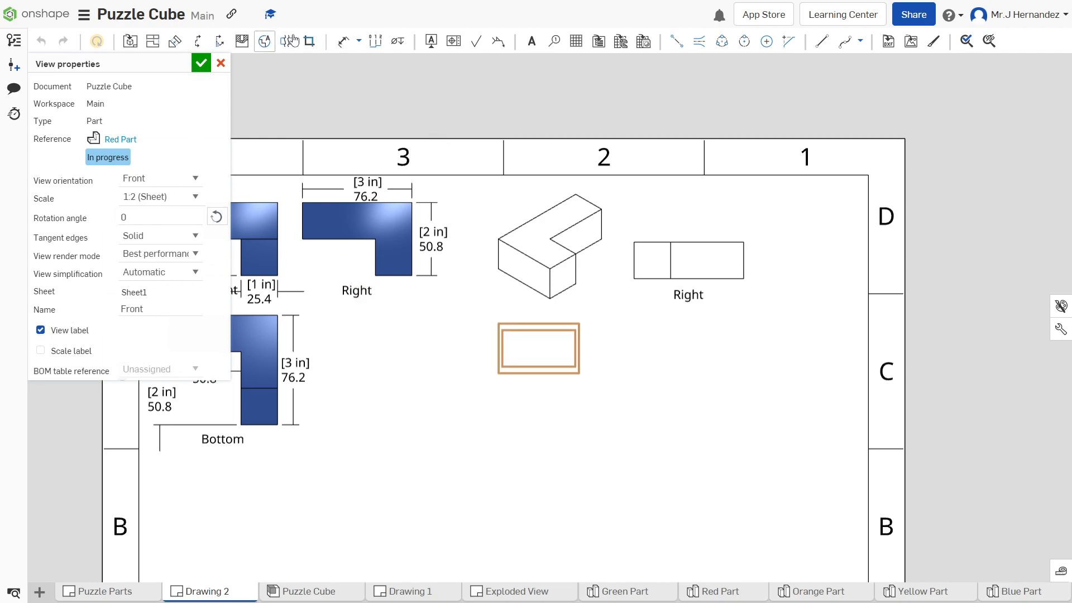
Dimension the Red Part's Right view with its overall length above the view and its height on the right side
click(342, 43)
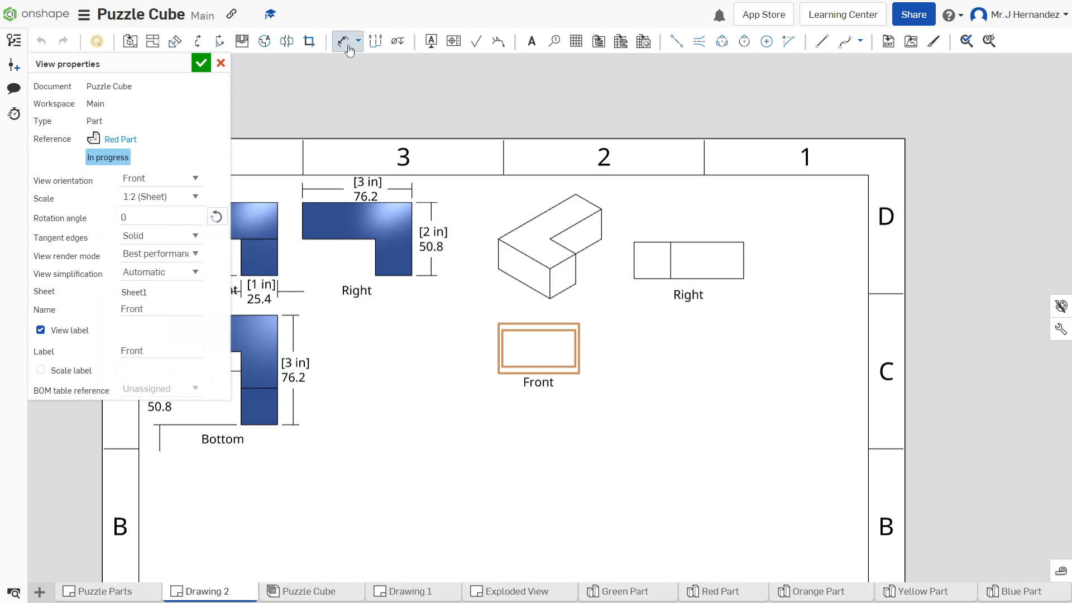
click(634, 249)
click(743, 258)
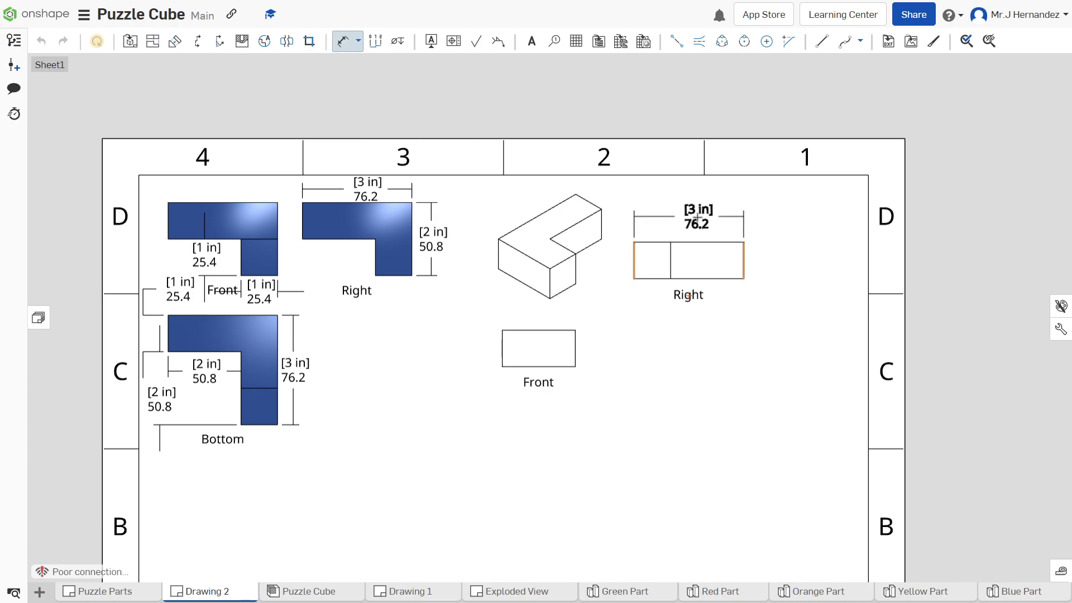
click(729, 248)
click(744, 257)
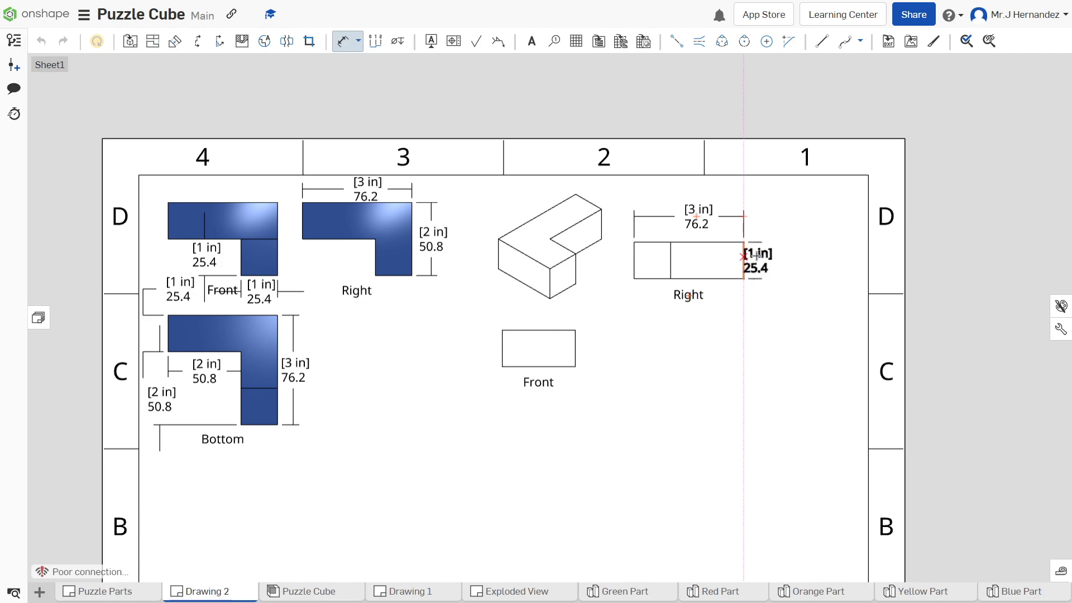
click(757, 256)
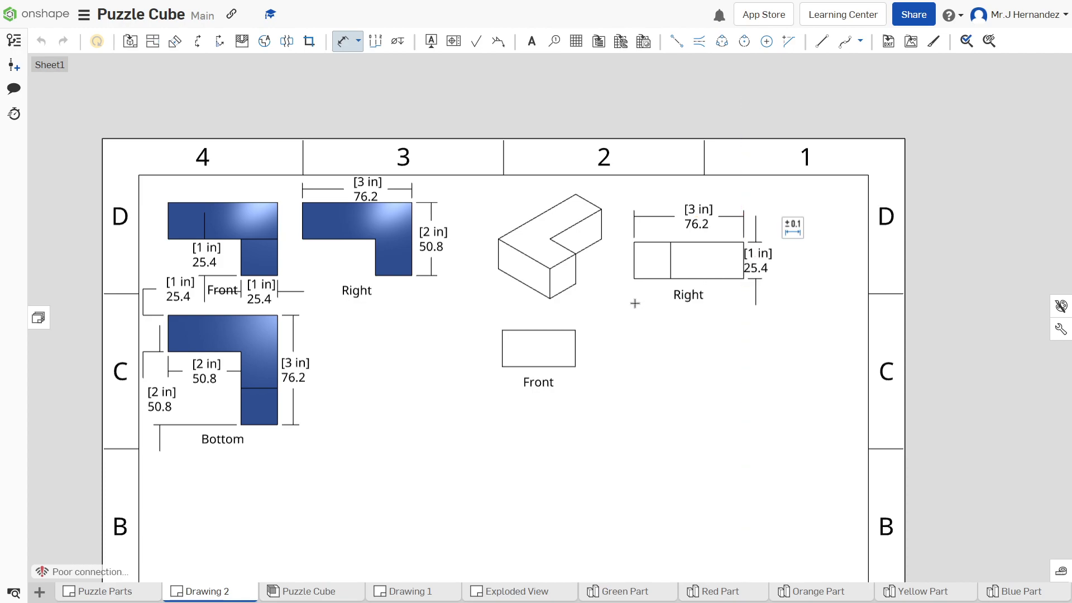
click(576, 268)
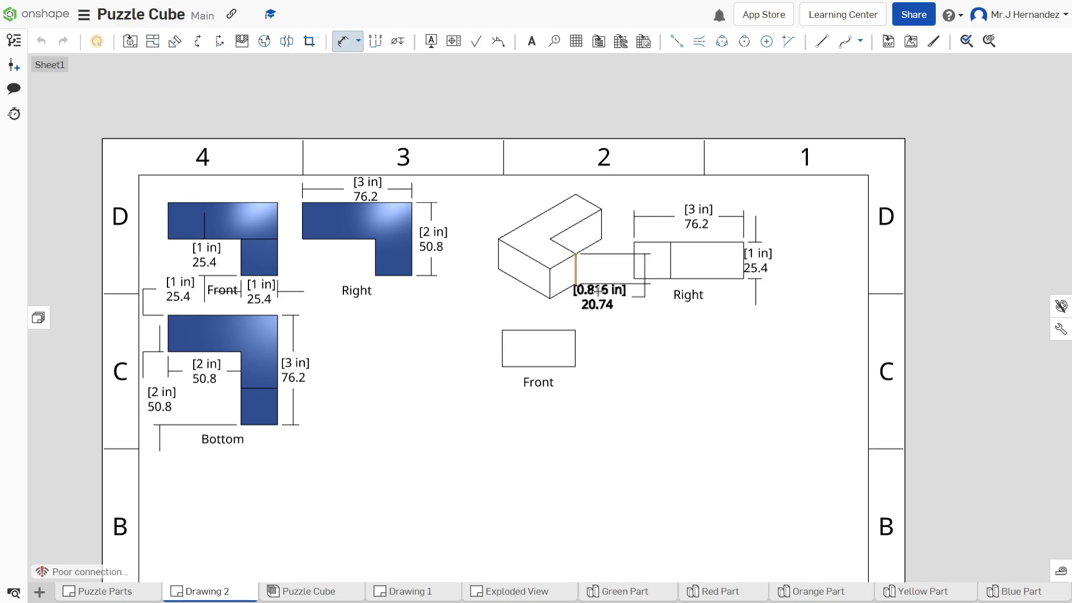
key(Escape)
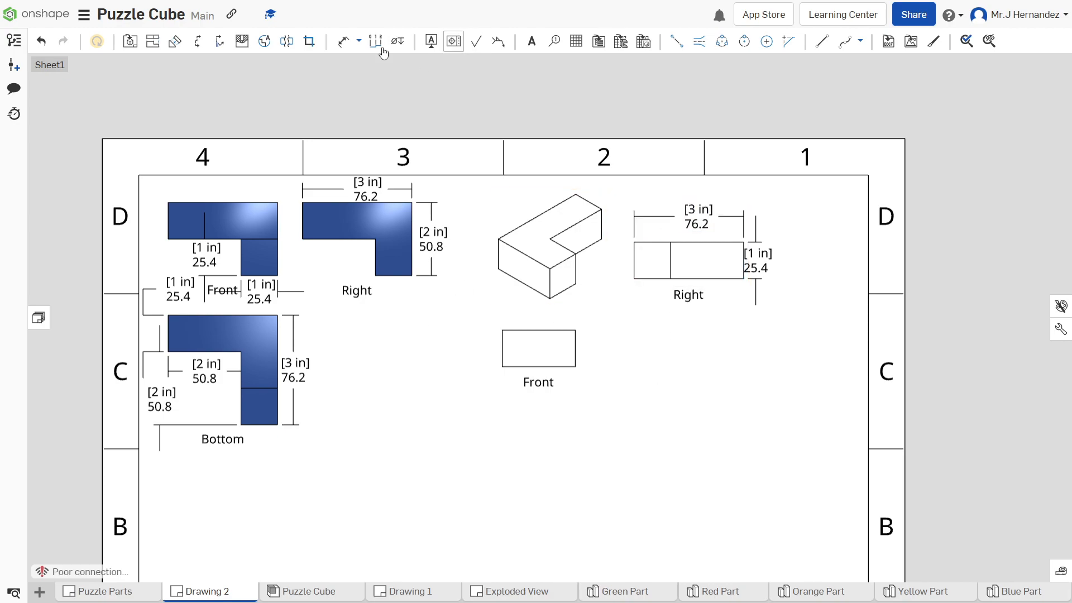
Dimension the lower edge of the short left section and the left end edge of the Red Part's Right view
click(343, 41)
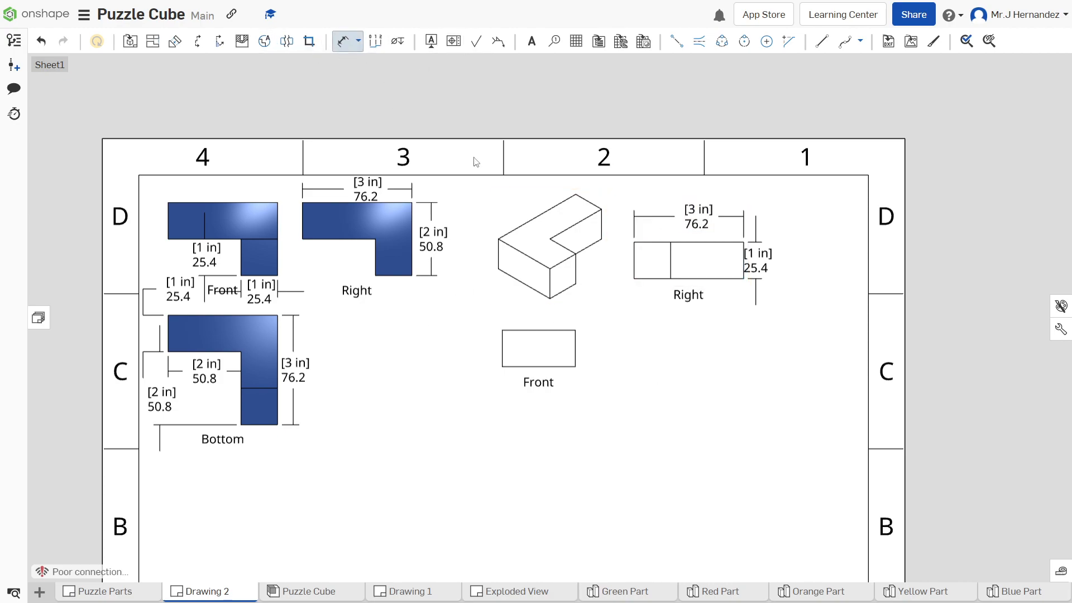
click(651, 279)
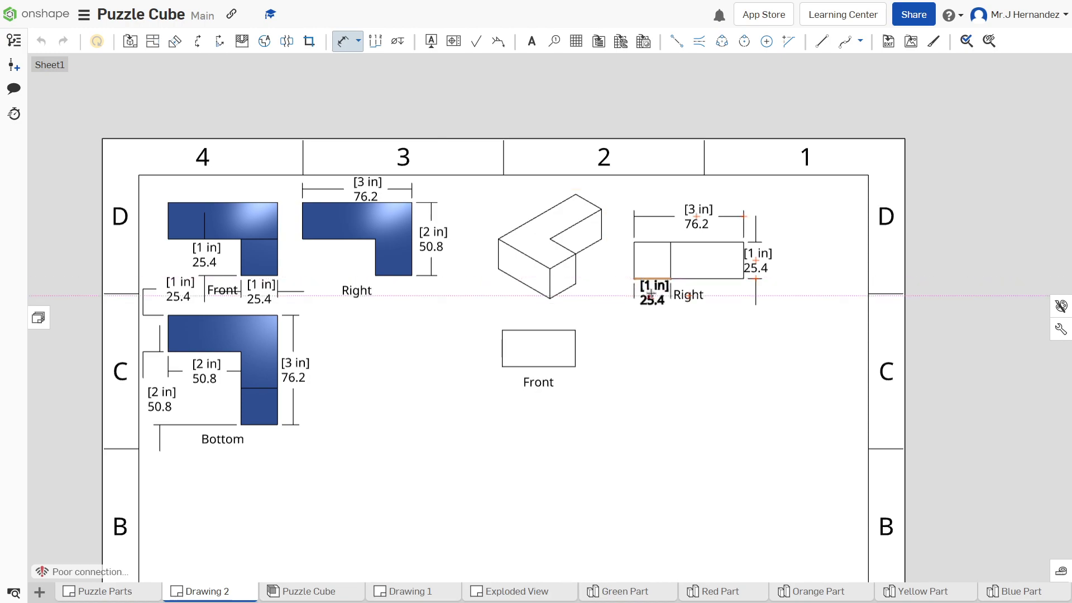
click(633, 262)
click(625, 262)
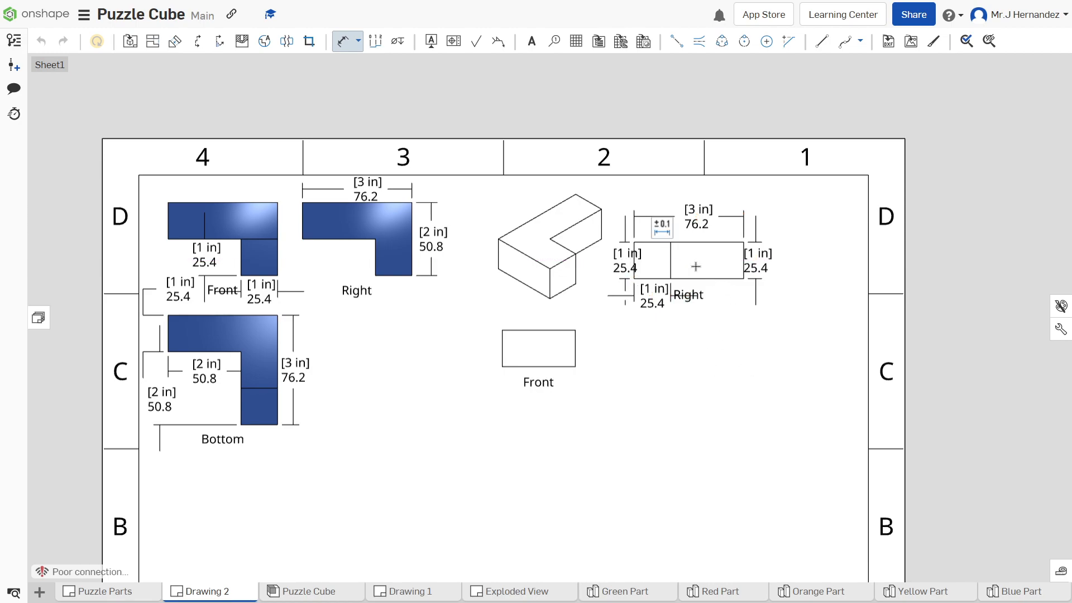
Dimension the width of the Red Part's Front view, placing the dimension above its top edge
click(533, 321)
click(538, 319)
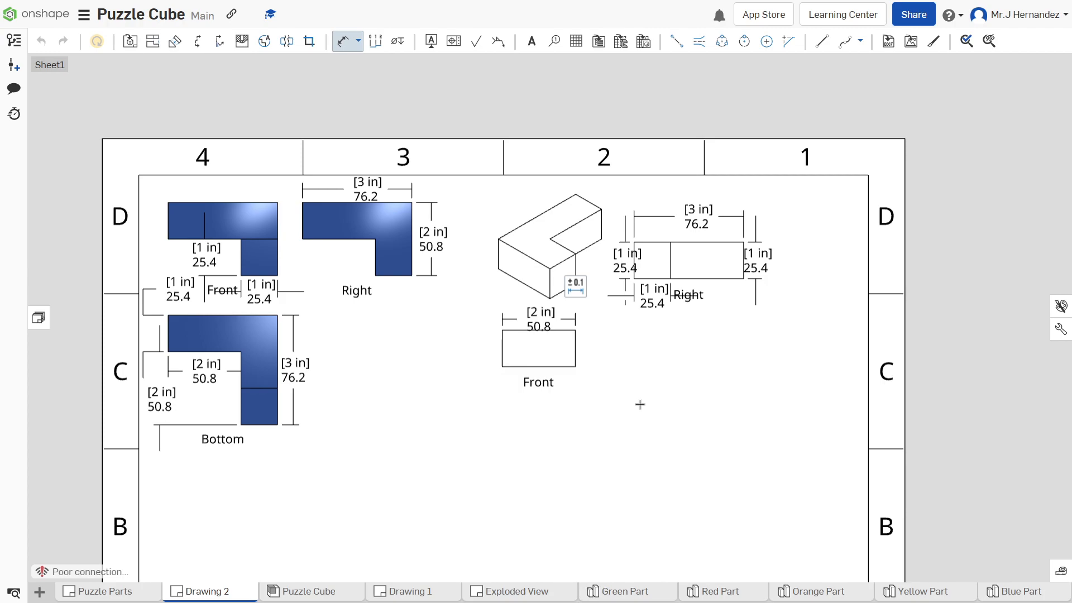
key(Escape)
Show the Red Part's isometric view as shaded
right_click(544, 246)
mouse_move(565, 226)
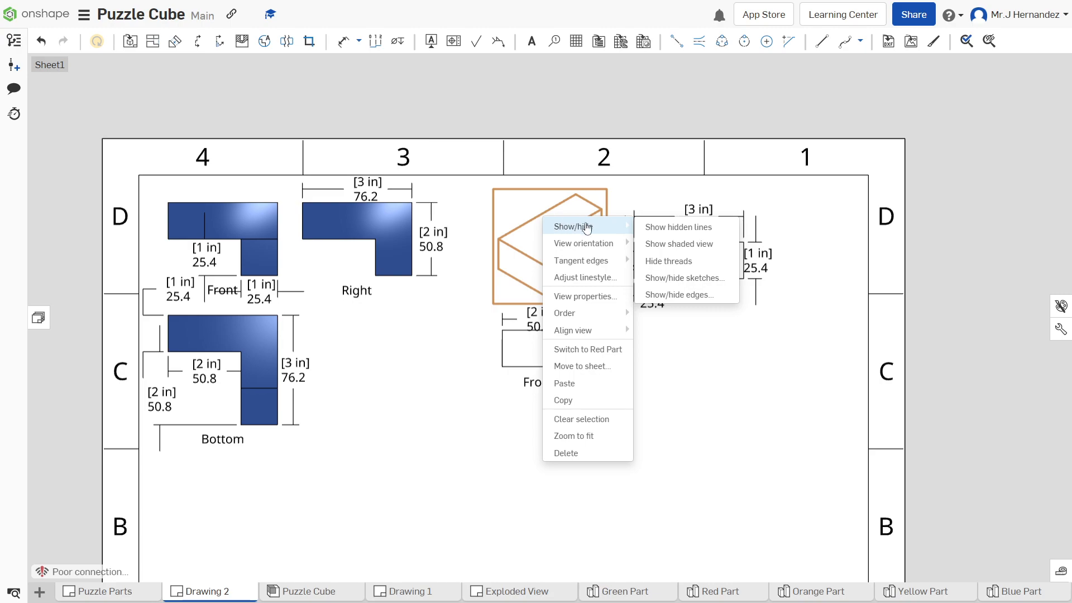
click(677, 244)
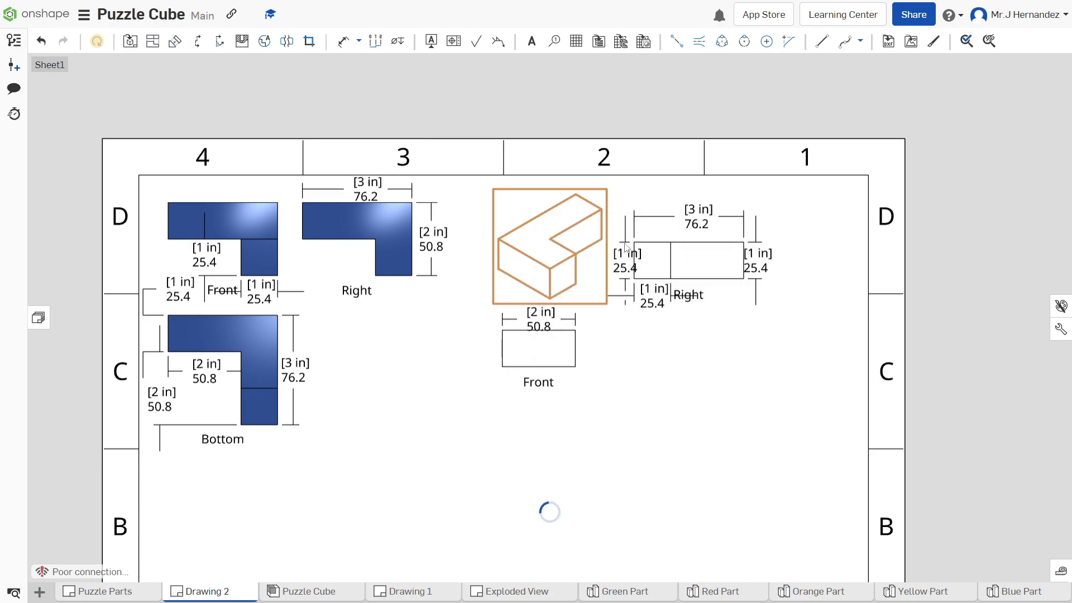
Show the hidden lines in the Red Part's Front view
click(536, 347)
right_click(538, 344)
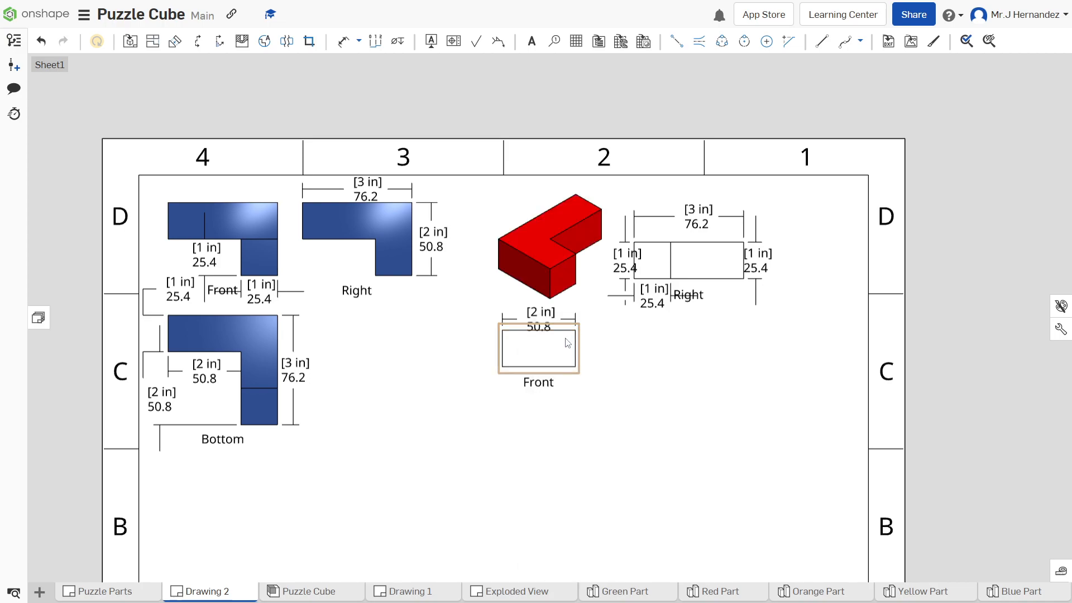
right_click(567, 344)
mouse_move(581, 324)
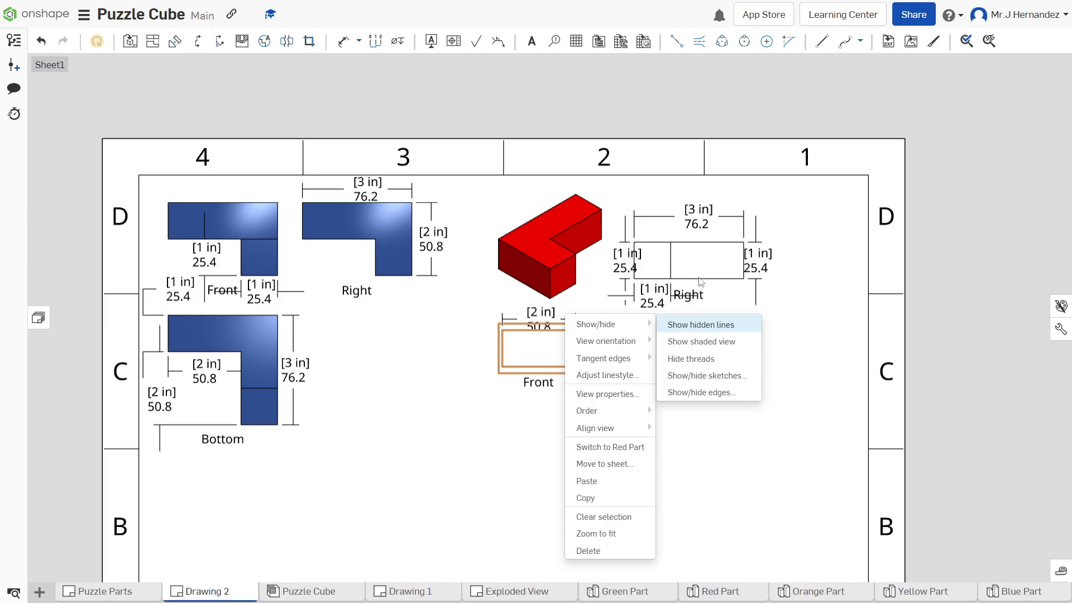
click(700, 325)
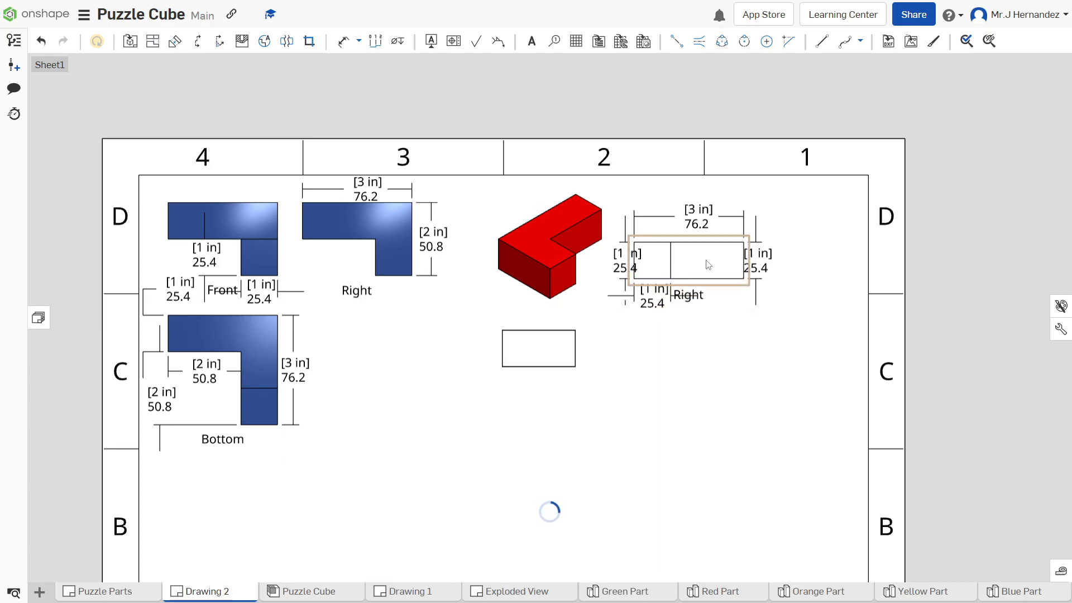
Show the Red Part's Right view as shaded
right_click(708, 264)
mouse_move(732, 263)
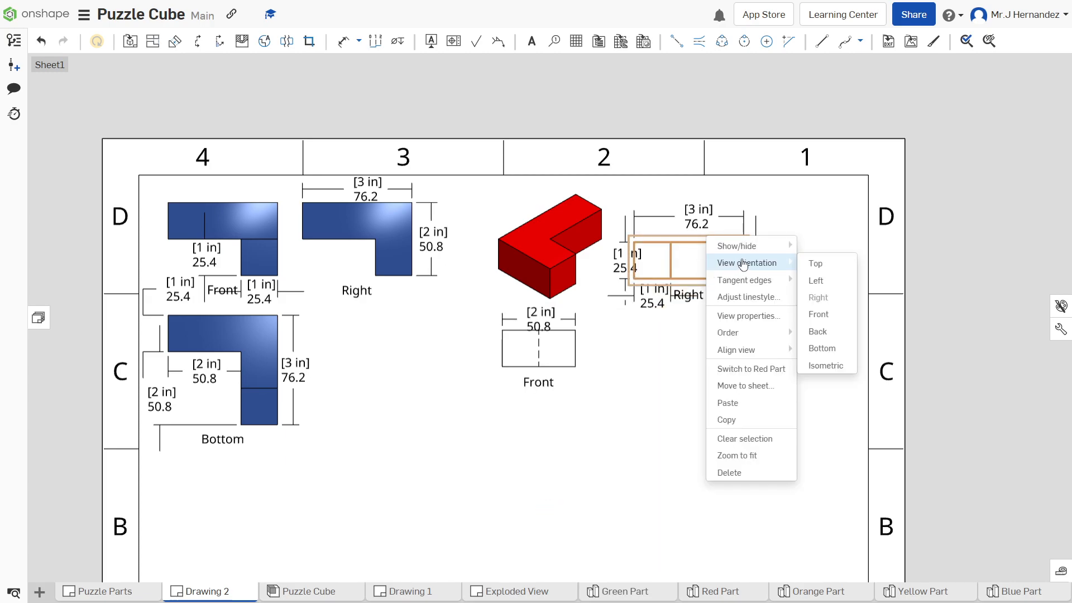
mouse_move(737, 245)
click(804, 261)
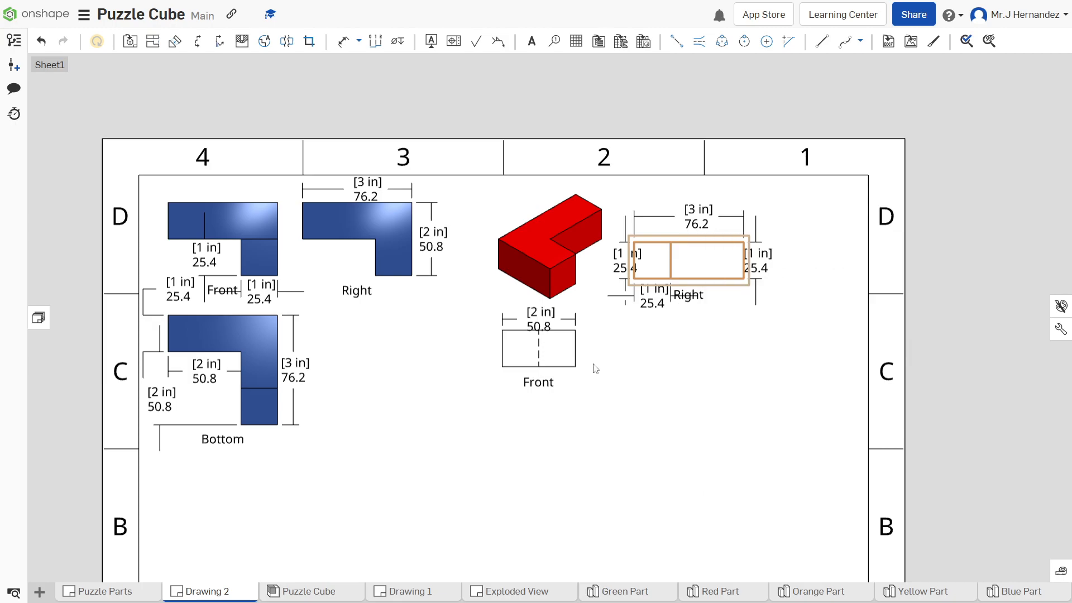
Turn the hidden lines of the Red Part's Front view off and back on
right_click(562, 361)
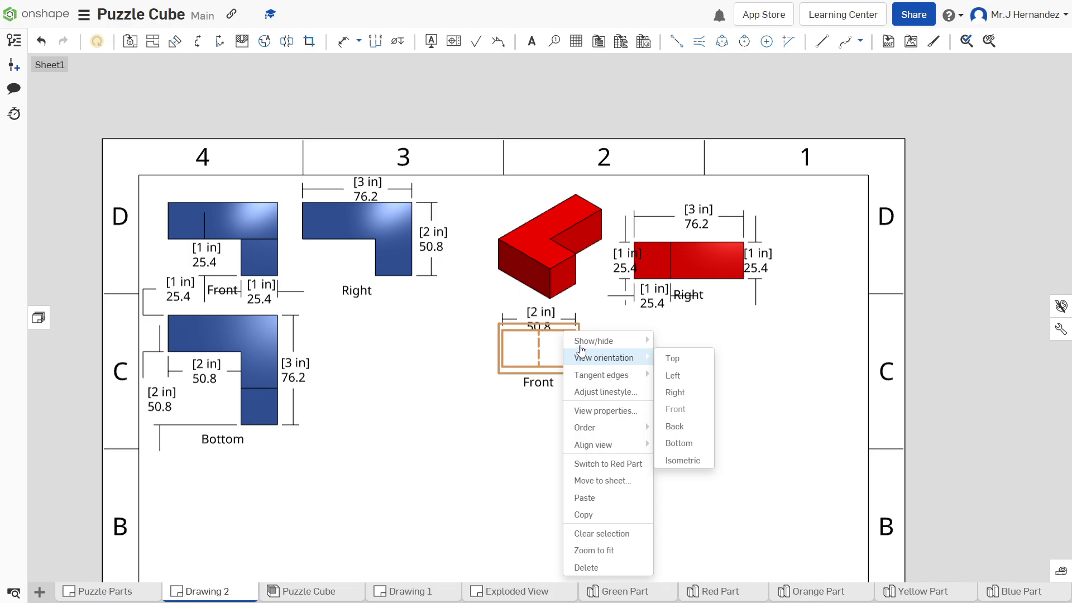
mouse_move(608, 340)
click(683, 341)
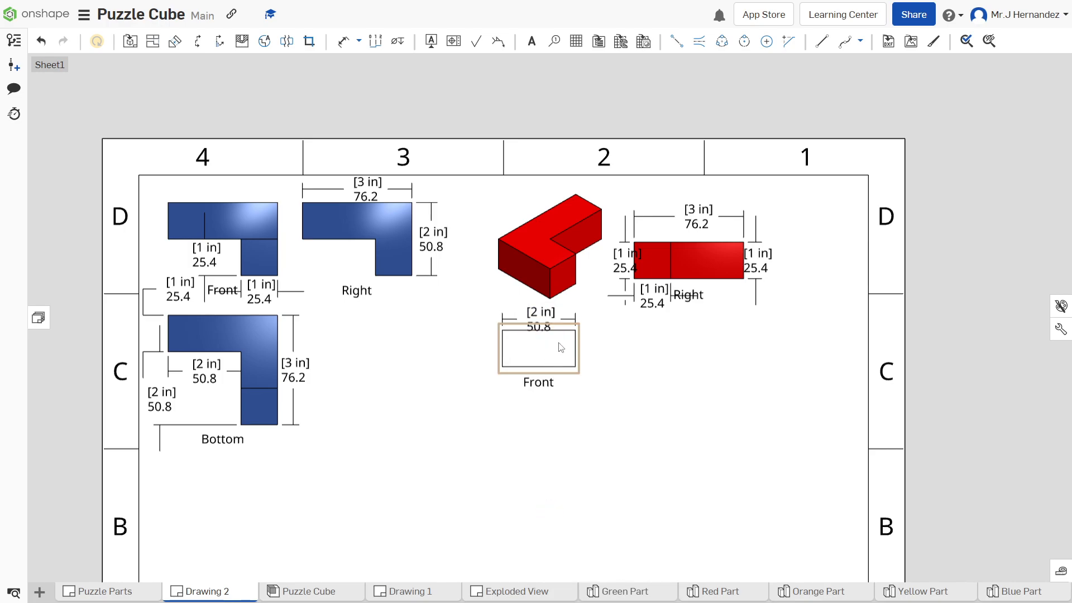
right_click(589, 335)
mouse_move(591, 334)
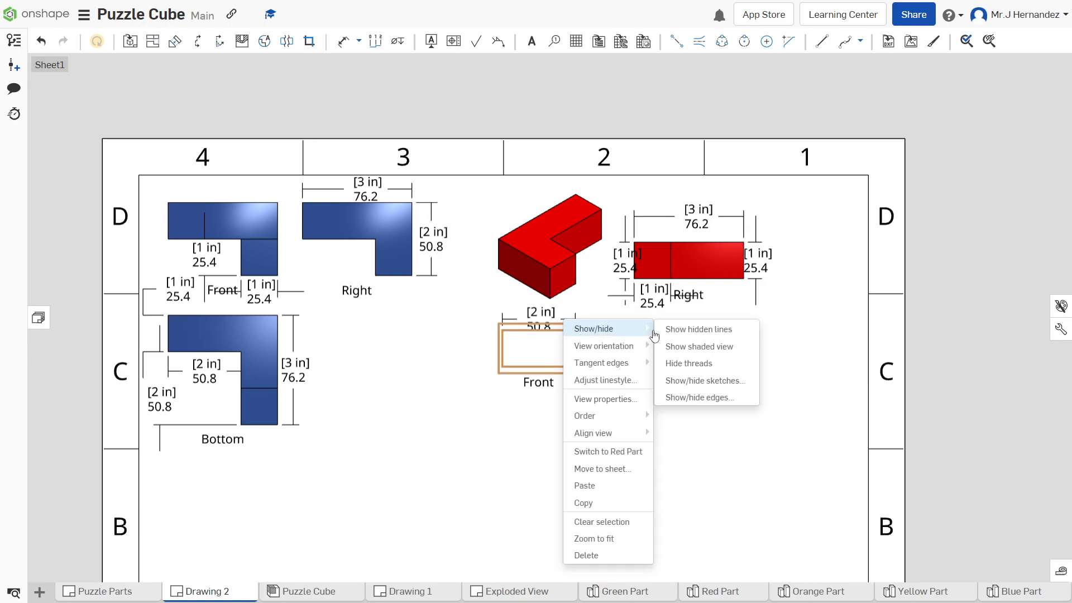
click(689, 329)
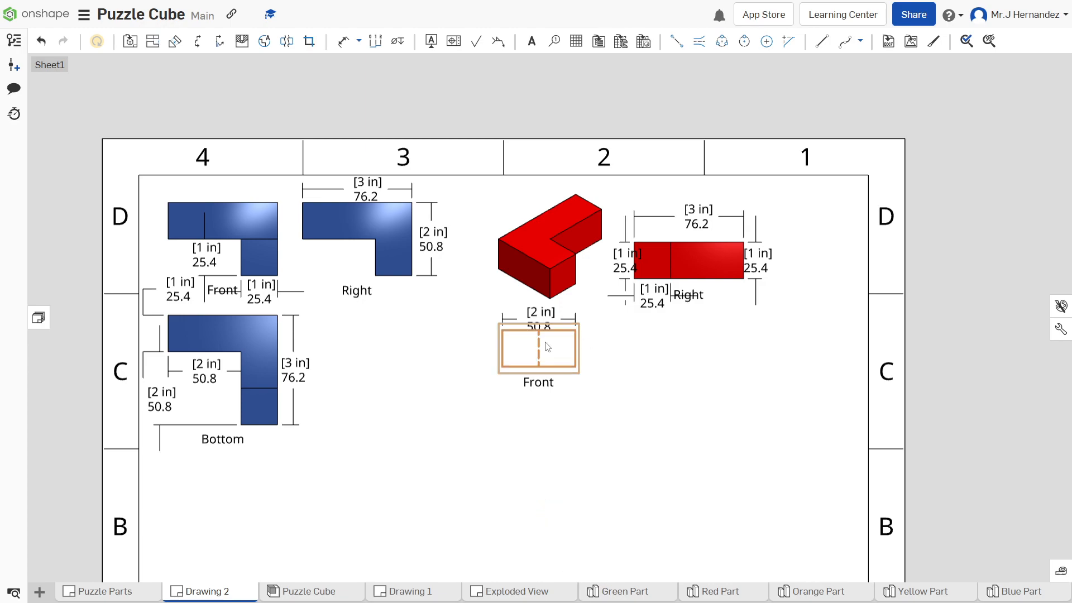
Show the Red Part's Front view as shaded
right_click(546, 347)
mouse_move(612, 342)
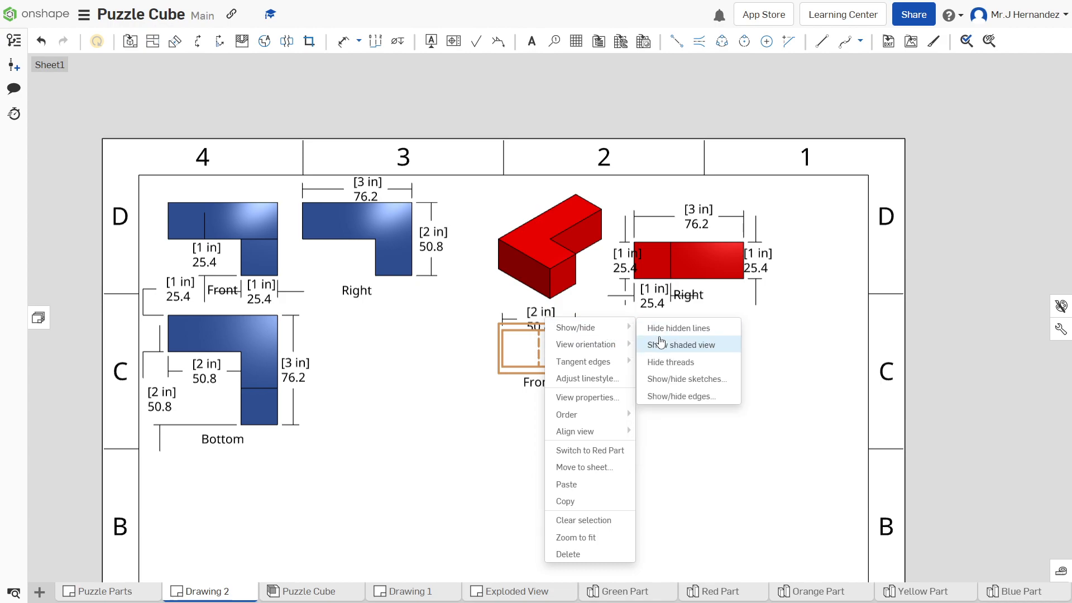
click(661, 345)
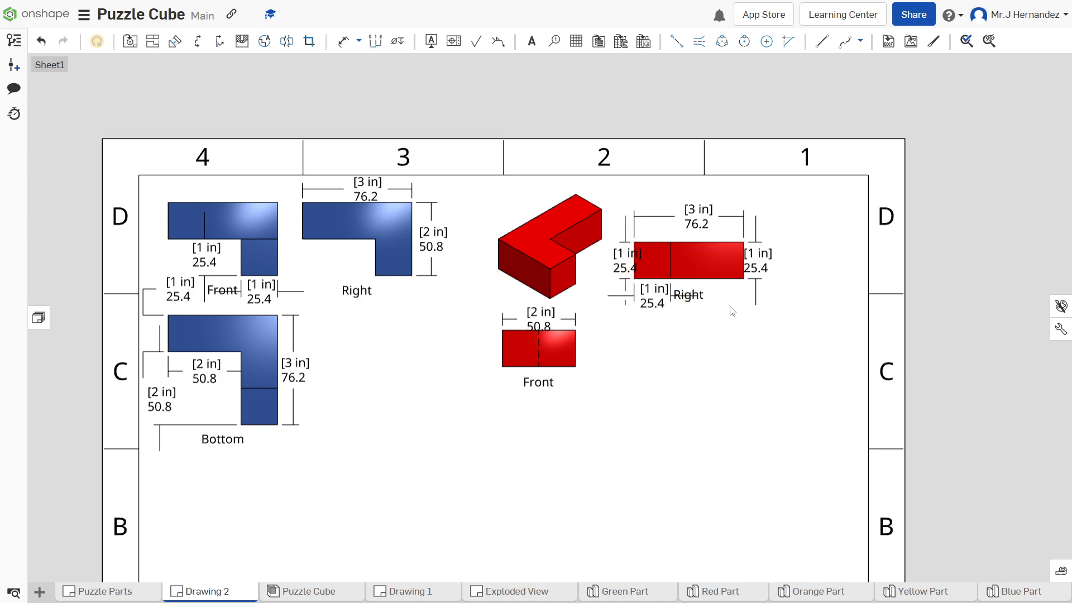
Move the Red Part's "Right" label further right, clear of the short section's dimension below the view
click(682, 296)
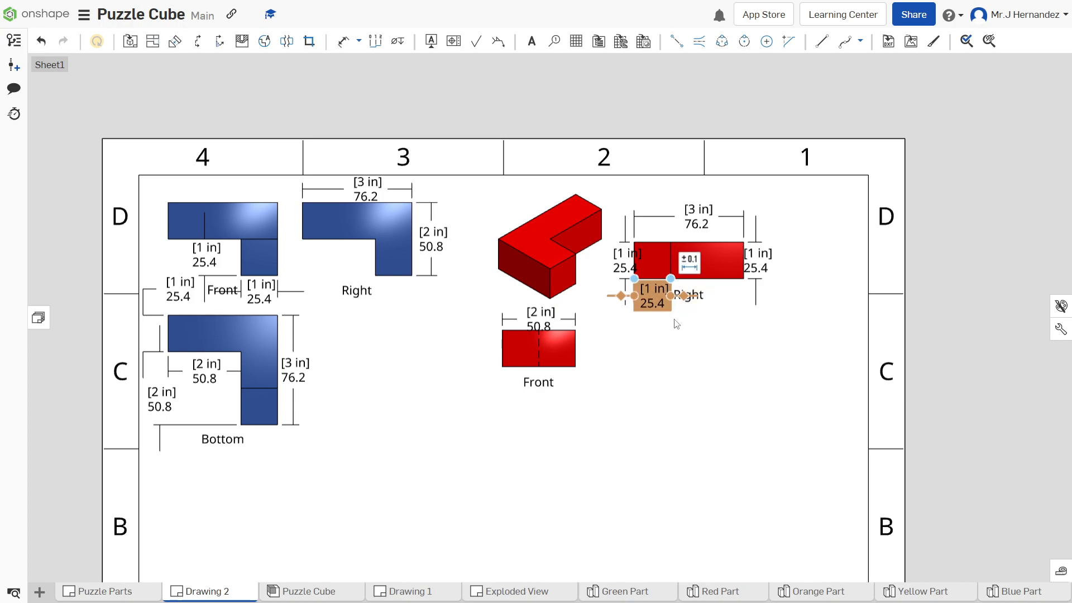
click(690, 302)
click(691, 304)
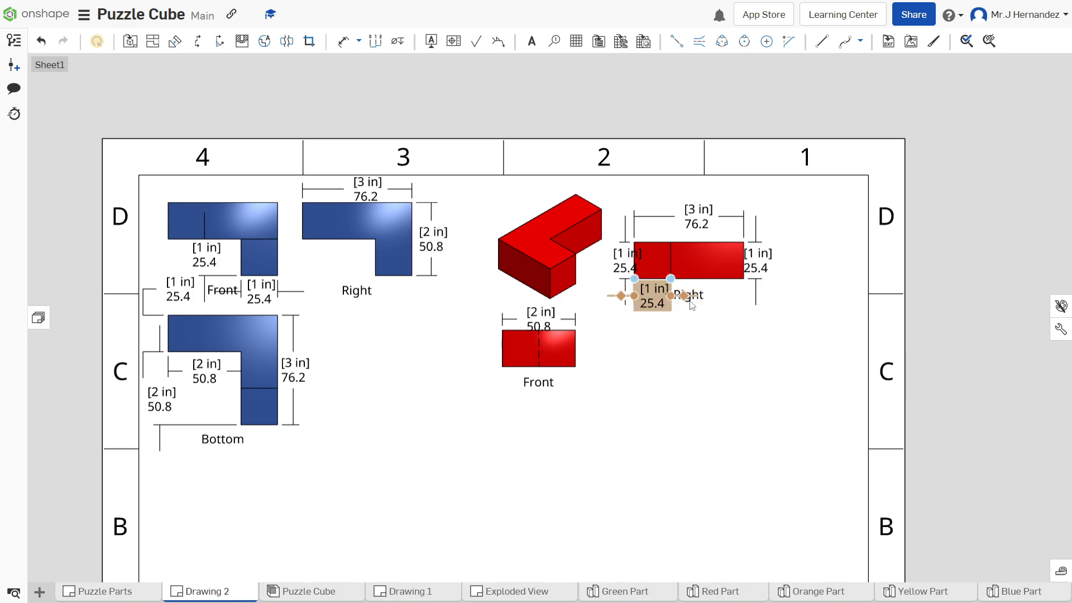
click(693, 288)
drag(689, 290, 723, 290)
click(650, 362)
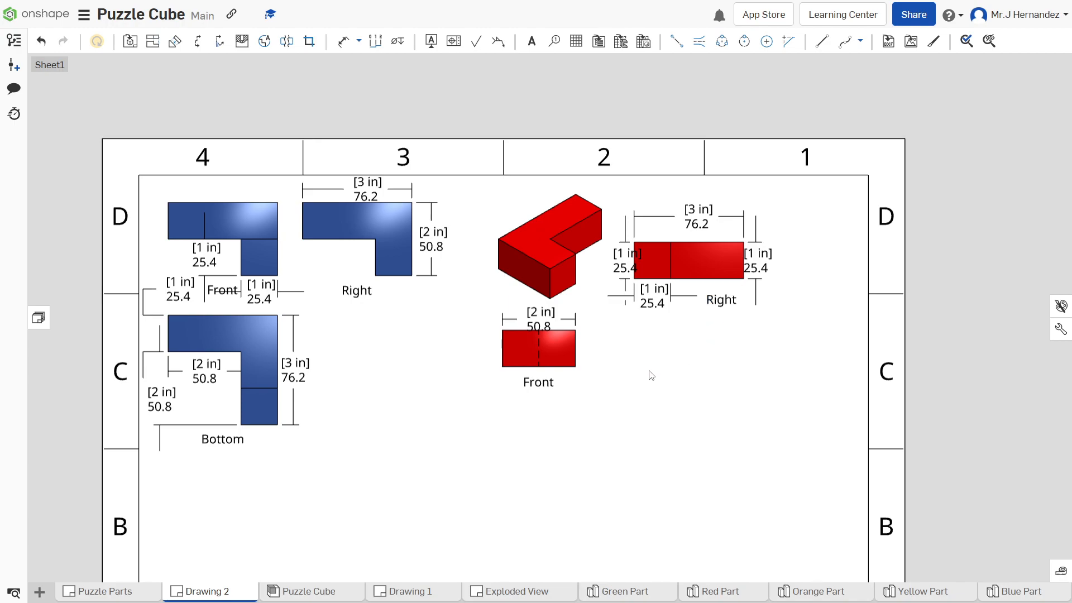
Select all Red Part views with their dimensions and labels and move them left, closer to the Blue Part views
mouse_move(462, 186)
mouse_down()
mouse_move(790, 395)
mouse_move(779, 427)
mouse_up()
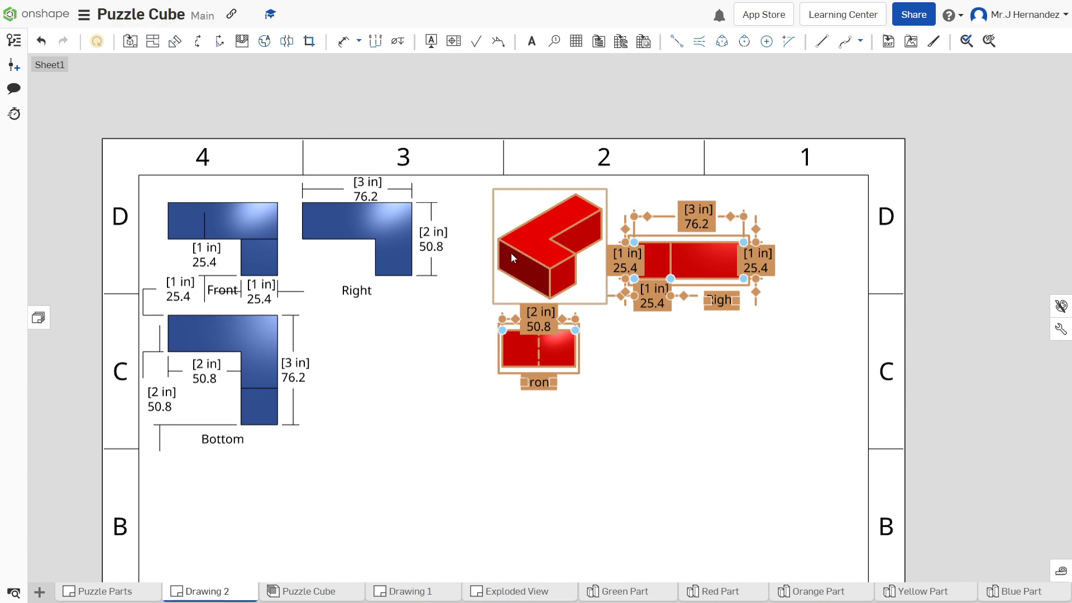
drag(512, 255, 503, 256)
drag(499, 254, 498, 254)
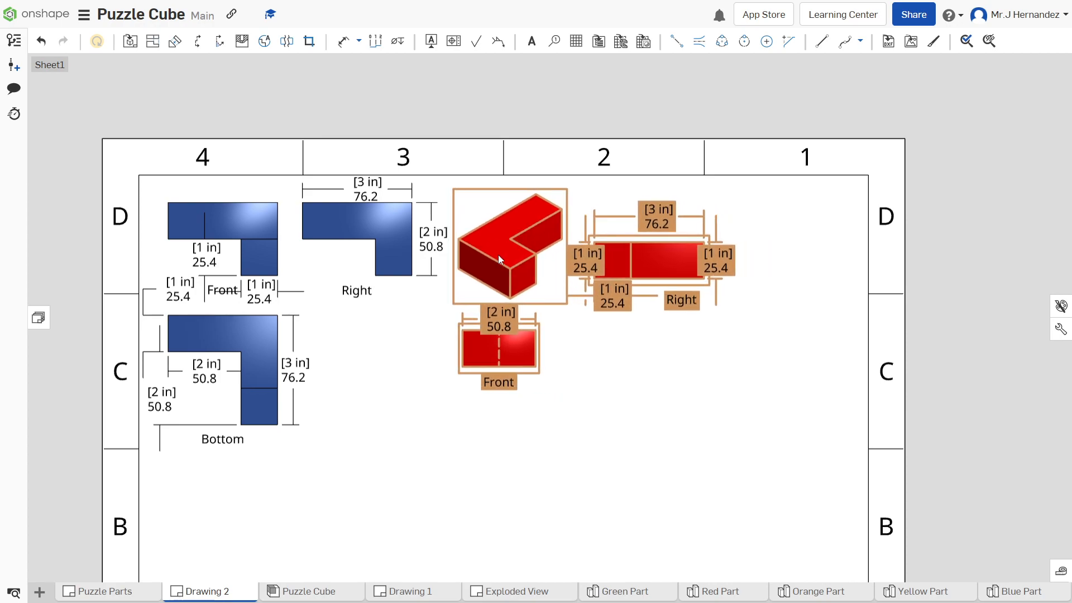
click(575, 336)
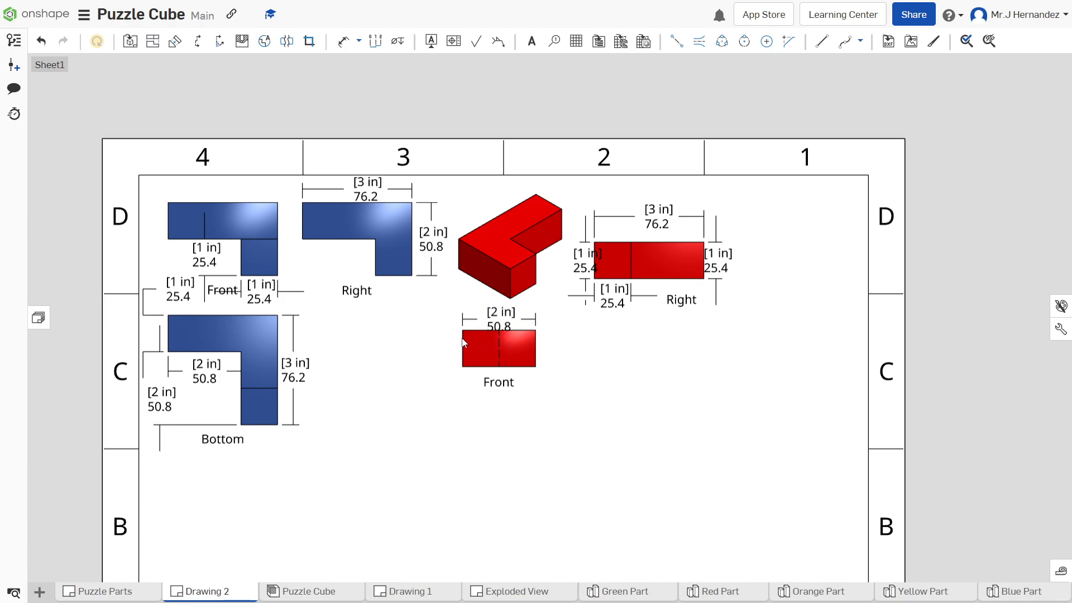
Move the Red Part's Front view to the lower left of the isometric view and its Right view to the lower right
click(476, 351)
drag(475, 352, 436, 347)
drag(648, 260, 605, 308)
click(771, 306)
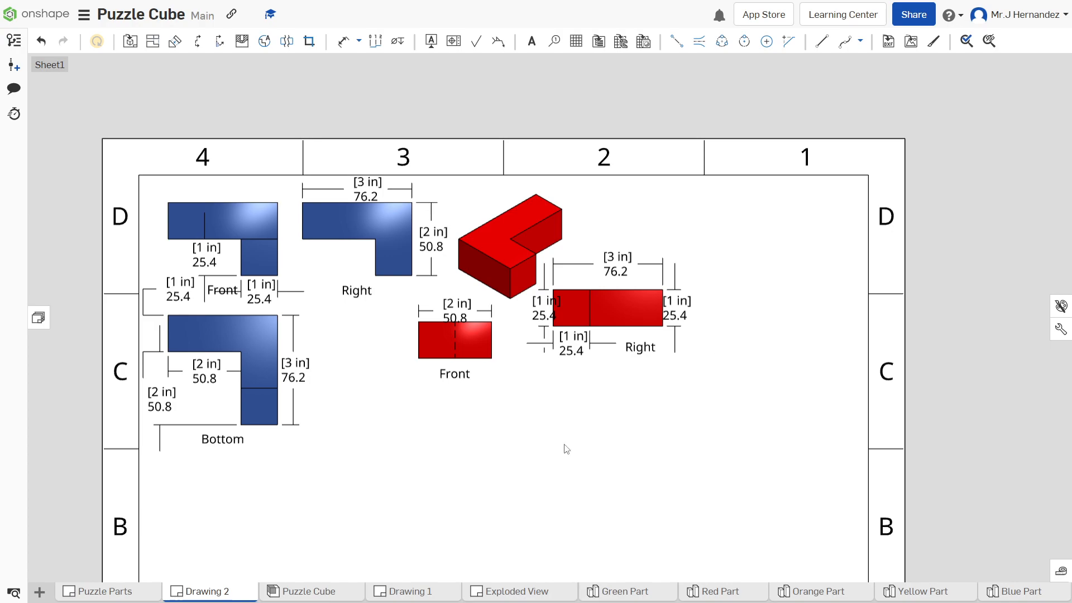
Open the Puzzle Parts drawing and examine its dimensioned part views, including the yellow part's Front view width dimension
click(499, 594)
click(409, 596)
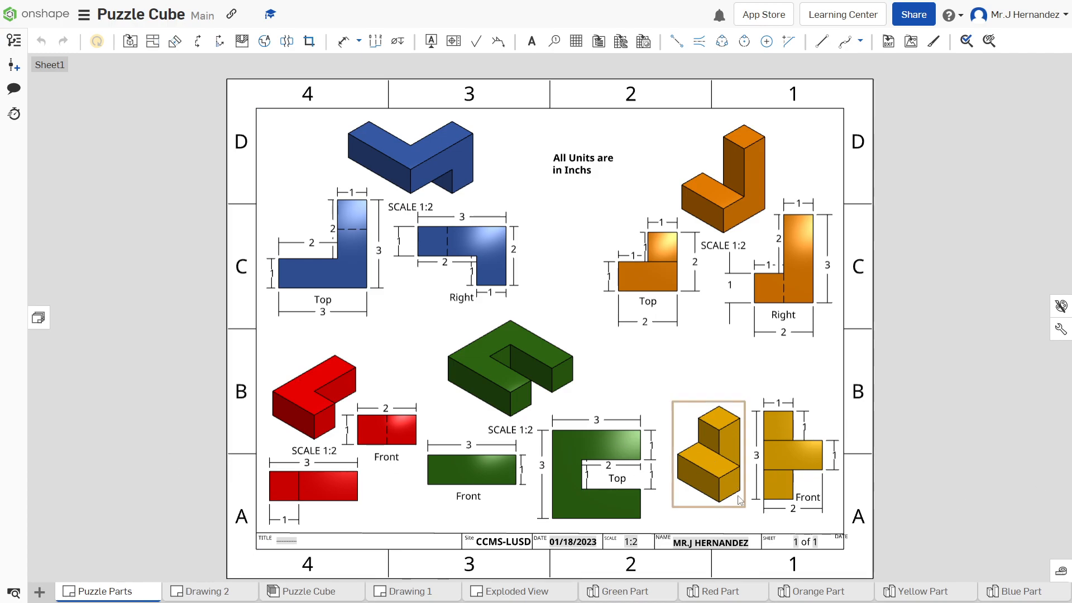
click(793, 508)
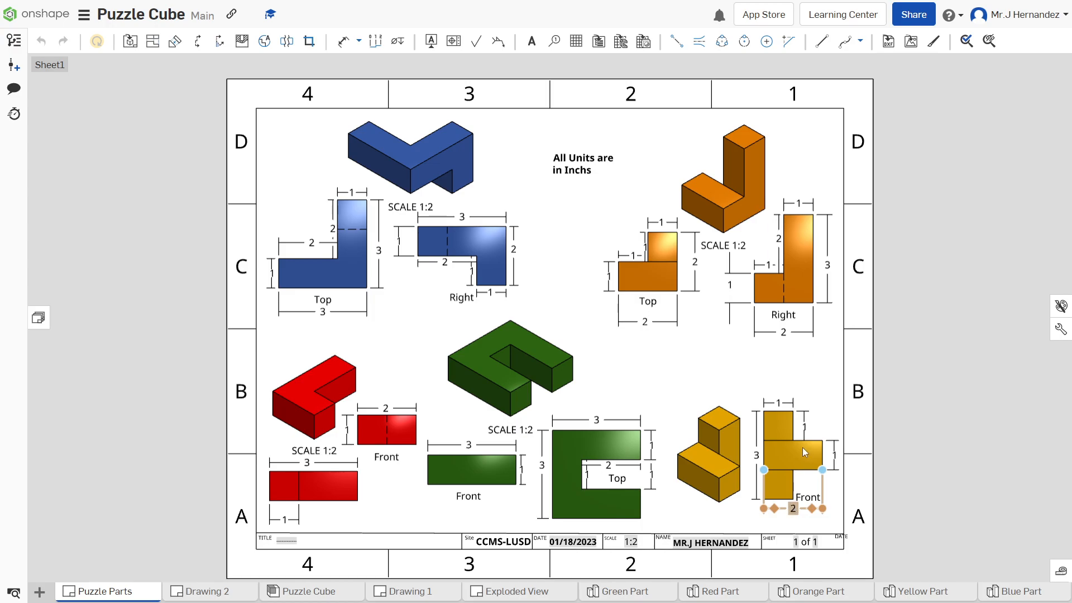